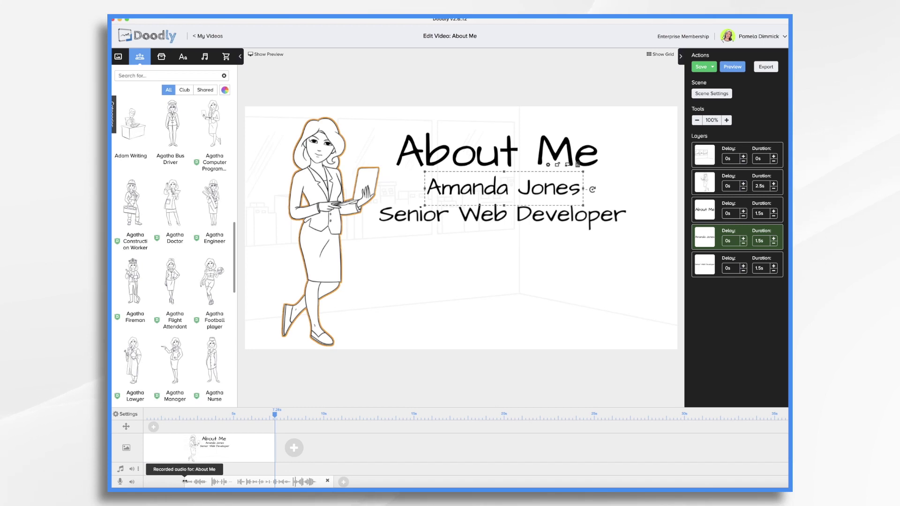
Step: Move the recorded voiceover to the start of the timeline and set the first scene's extra time at the end to 2s
{"action": "left_click_drag", "start_coordinate": [241, 481], "coordinate": [214, 480]}
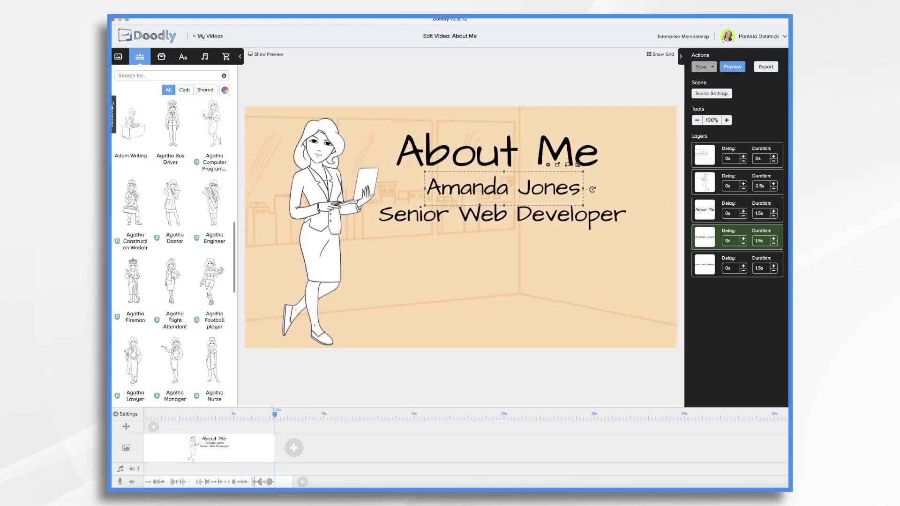
{"action": "left_click", "coordinate": [697, 92]}
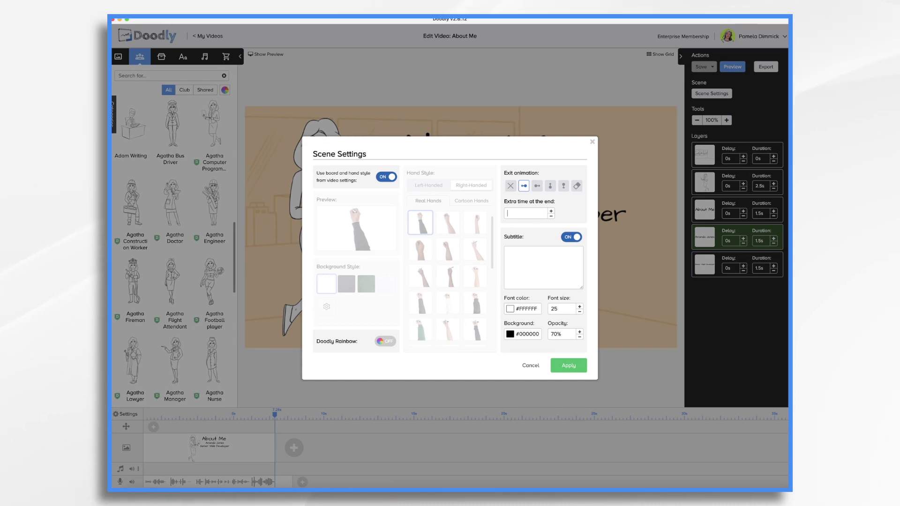
{"action": "type", "text": "s"}
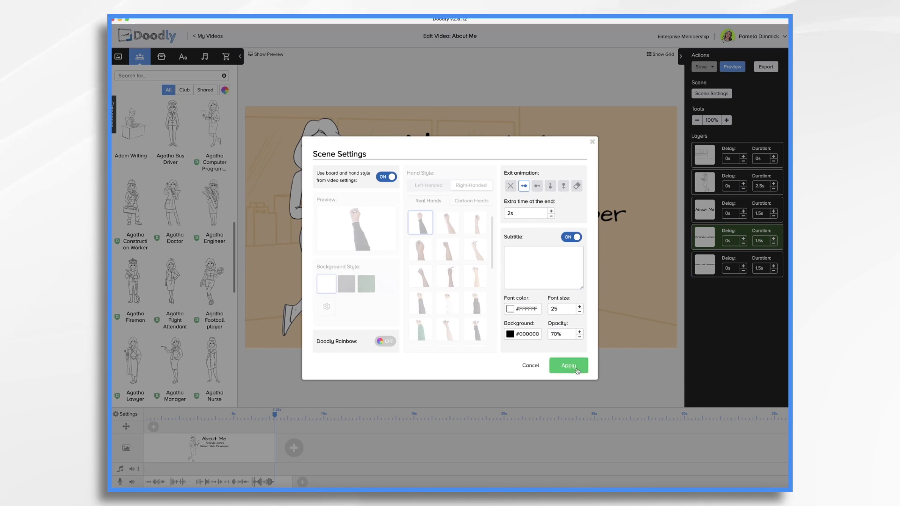
{"action": "left_click", "coordinate": [577, 371]}
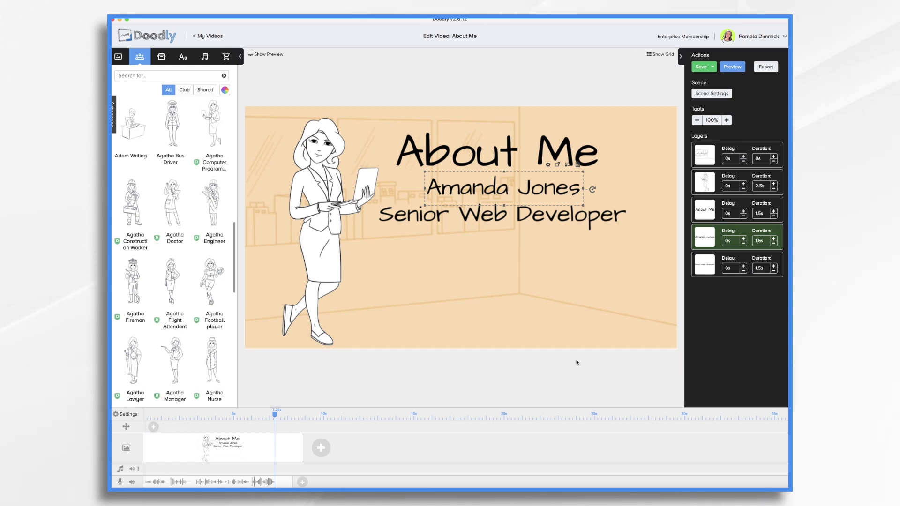
Step: Add a blank second scene and record a voiceover clip of about 15 seconds after the first audio clip
{"action": "left_click", "coordinate": [321, 448]}
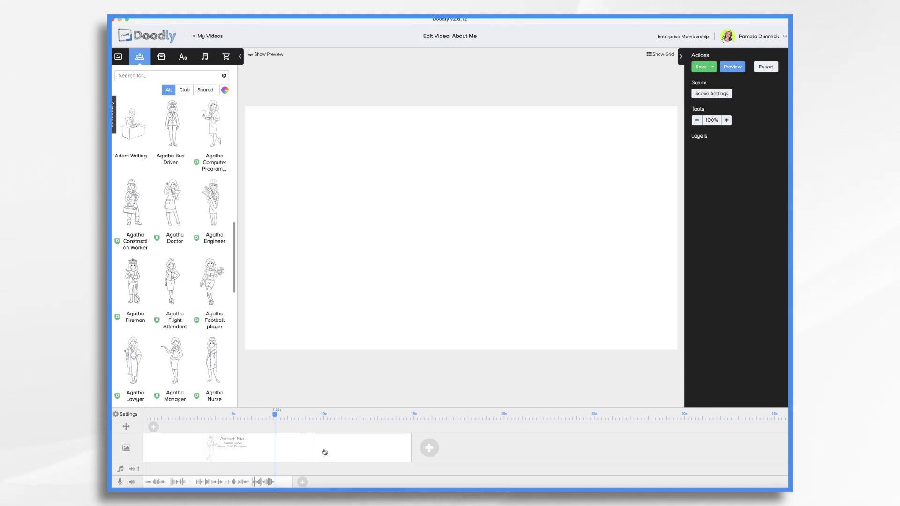
{"action": "left_click", "coordinate": [302, 482]}
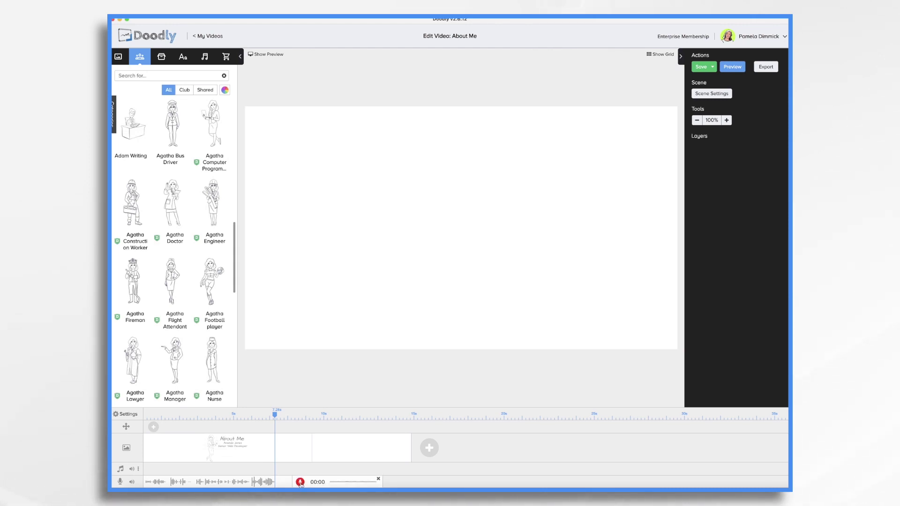
{"action": "left_click", "coordinate": [300, 482]}
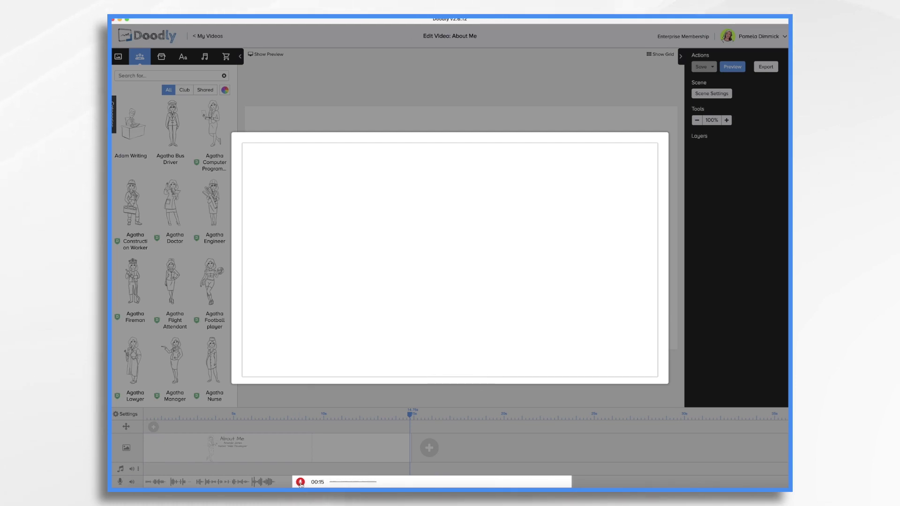
{"action": "left_click", "coordinate": [300, 483]}
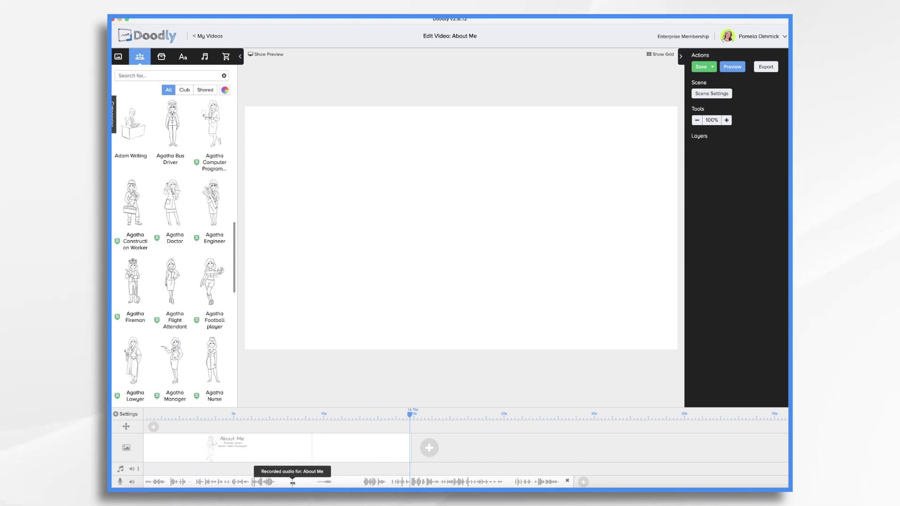
Step: Trim the silence from the start of the new voiceover clip and move the clip directly after the first one
{"action": "left_click_drag", "start_coordinate": [293, 483], "coordinate": [359, 483]}
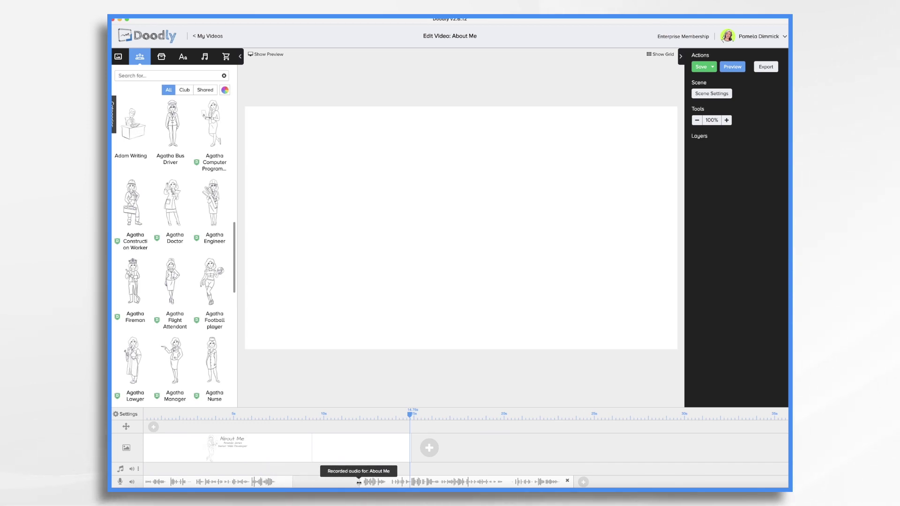
{"action": "left_click_drag", "start_coordinate": [407, 483], "coordinate": [339, 479]}
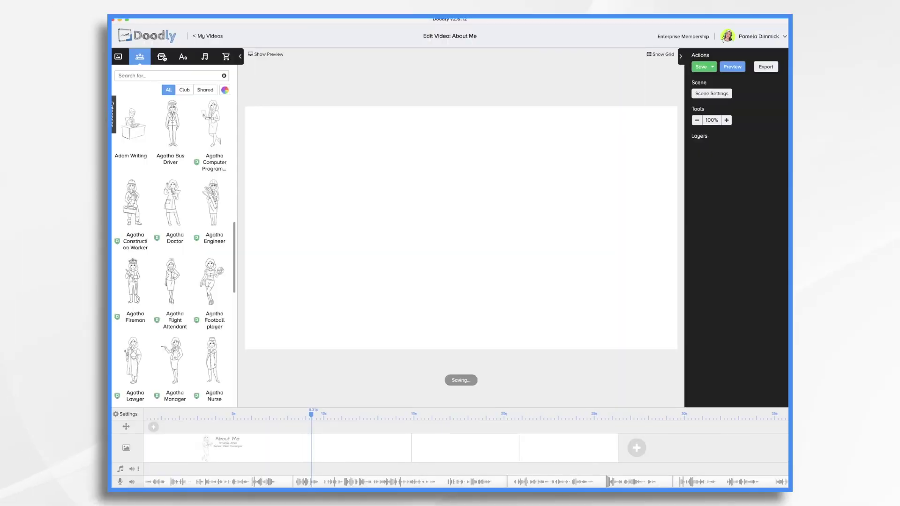
Step: Add a computer monitor prop to the second scene and arrange the Social Media Marketing, Viral Marketing 2 and Buyer props on its screen
{"action": "left_click", "coordinate": [162, 64]}
{"action": "left_click", "coordinate": [167, 76]}
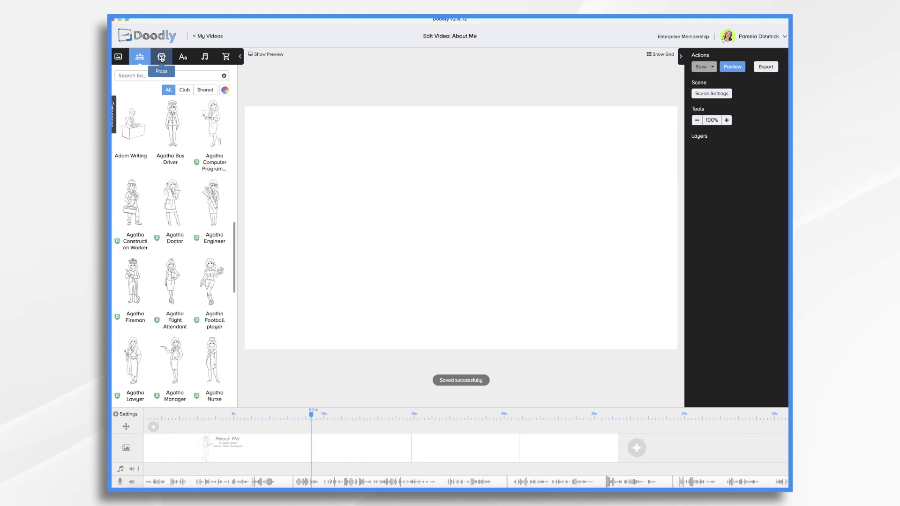
{"action": "type", "text": "wall"}
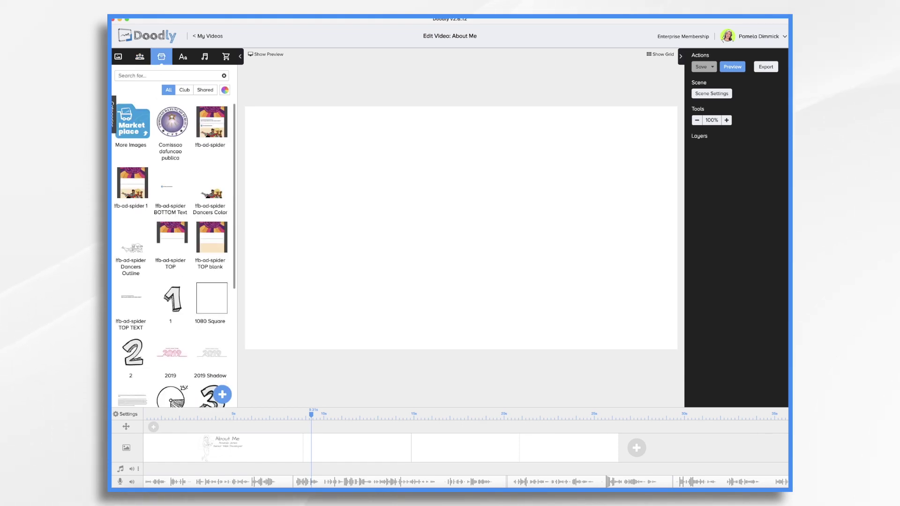
{"action": "type", "text": "monito"}
{"action": "left_click", "coordinate": [212, 272]}
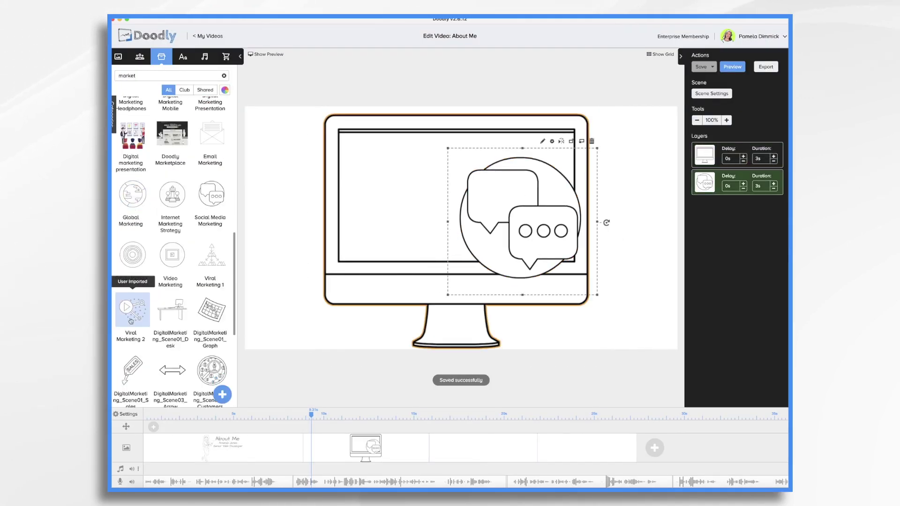
{"action": "left_click", "coordinate": [131, 321]}
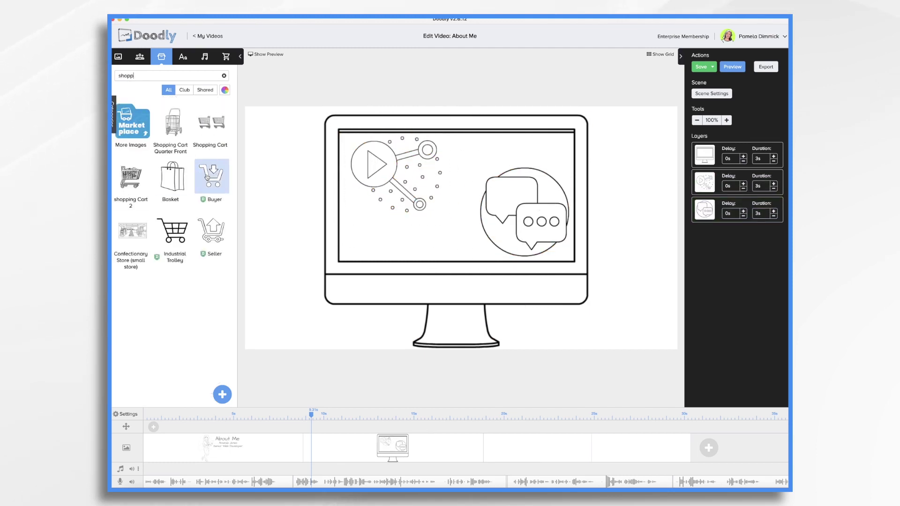
{"action": "left_click", "coordinate": [207, 177]}
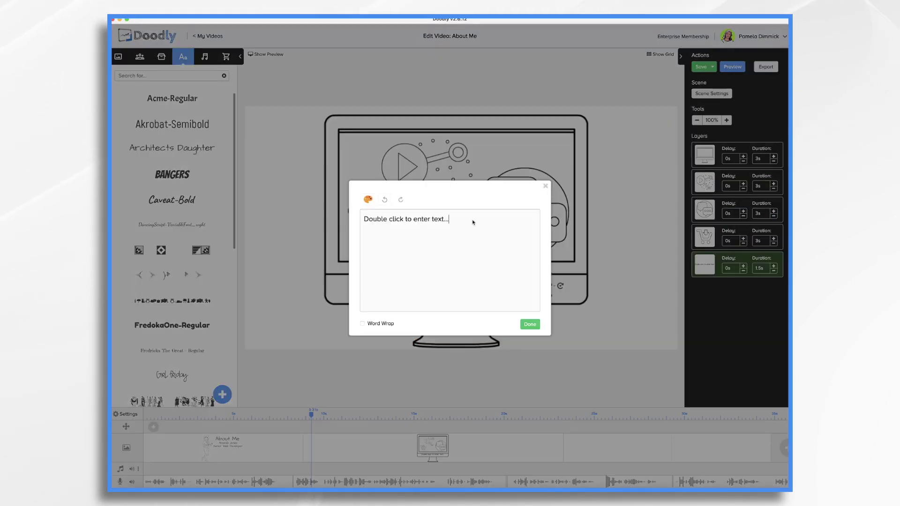
Step: Add the text "Concept to Reality" on the monitor's lower bezel
{"action": "type", "text": "Concept to Reality"}
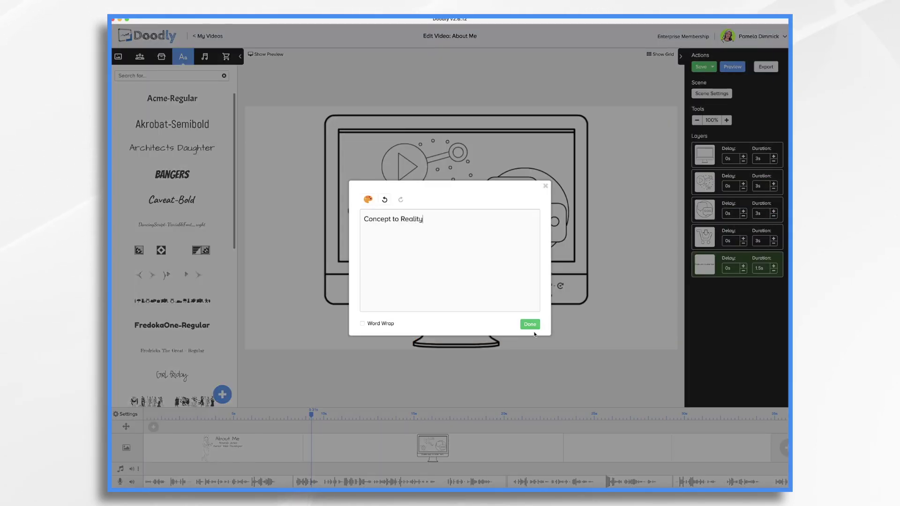
{"action": "left_click", "coordinate": [530, 325]}
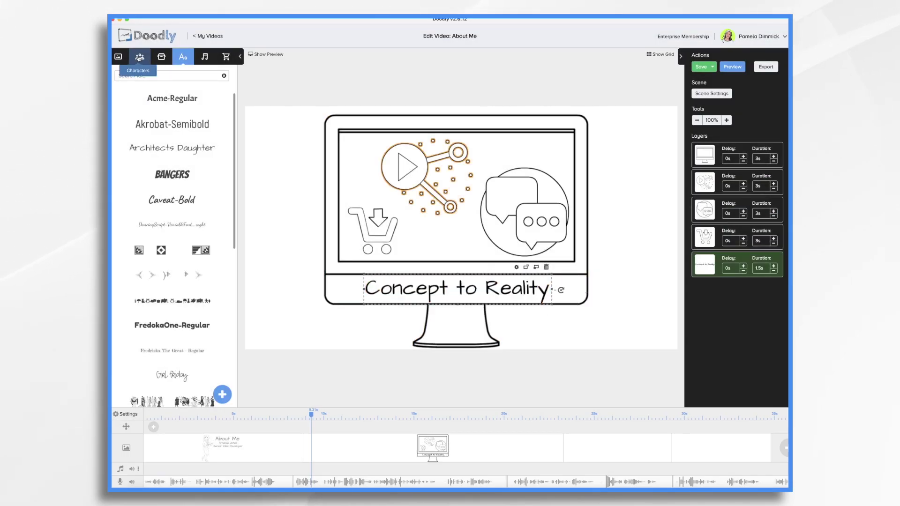
Step: Search the characters for "agatha" and place Agatha Stock Broker beside the monitor's left edge
{"action": "left_click", "coordinate": [140, 56]}
{"action": "left_click", "coordinate": [164, 76]}
{"action": "type", "text": "agatha"}
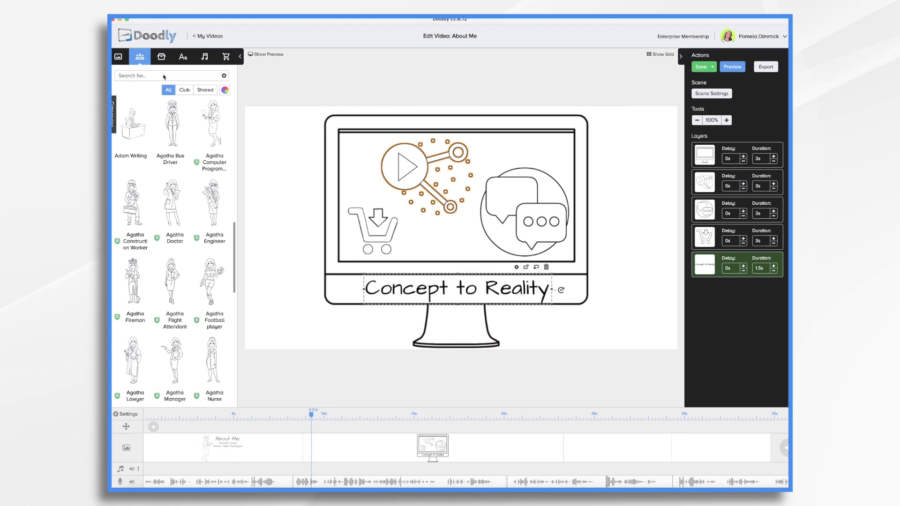
{"action": "key", "text": "Return"}
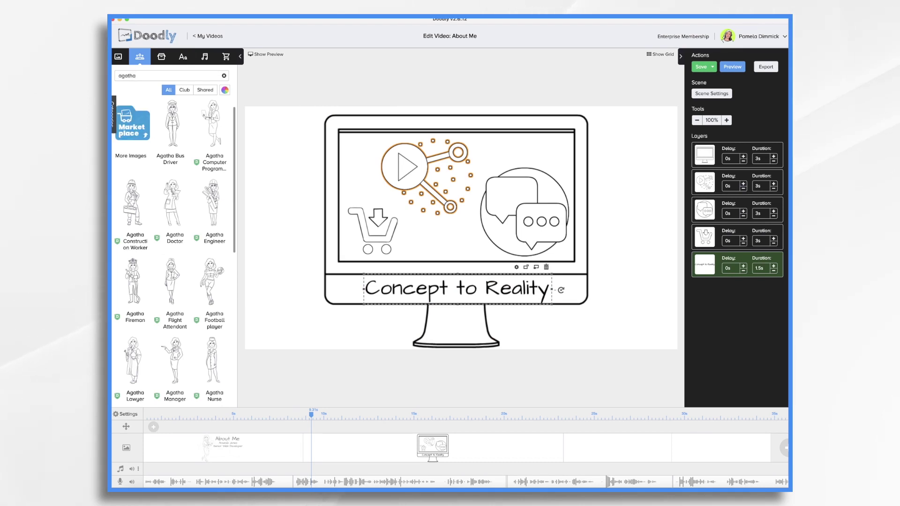
{"action": "scroll", "coordinate": [184, 262], "scroll_direction": "down", "scroll_amount": 1}
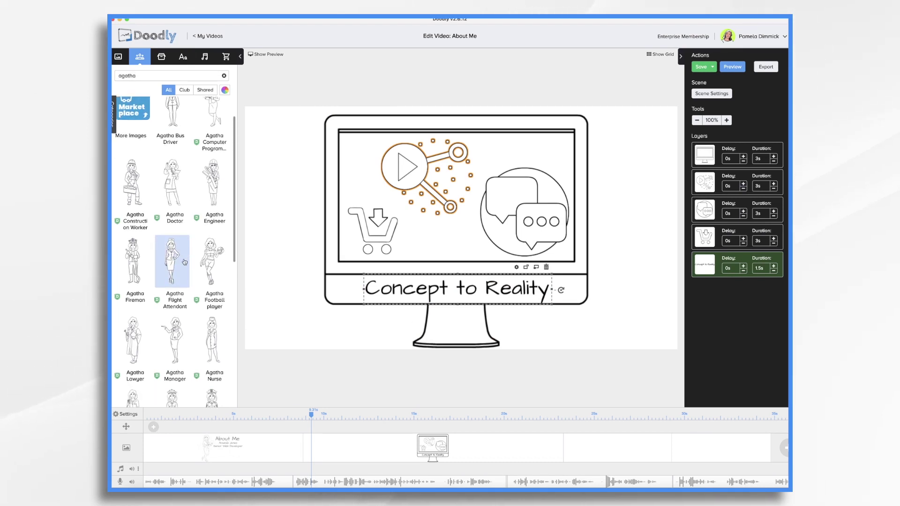
{"action": "scroll", "coordinate": [184, 262], "scroll_direction": "down", "scroll_amount": 18}
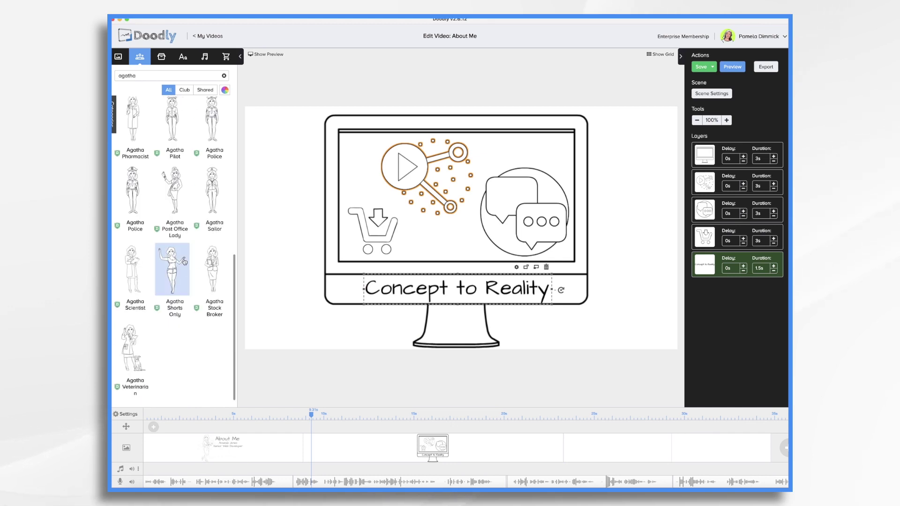
{"action": "left_click_drag", "start_coordinate": [213, 270], "coordinate": [290, 257]}
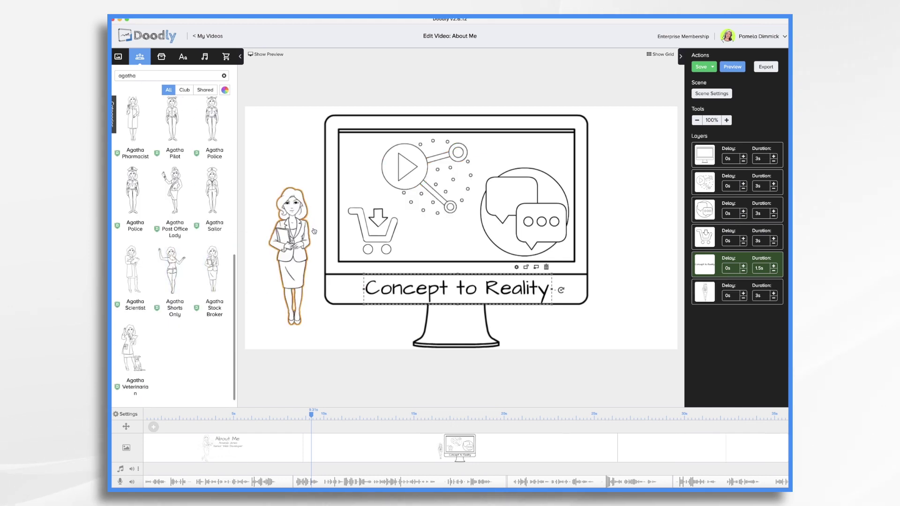
Step: Enlarge the character until her legs run off the canvas, shift the monitor group right, and move her to overlap the monitor's left edge
{"action": "scroll", "coordinate": [290, 257], "scroll_direction": "up", "scroll_amount": 5}
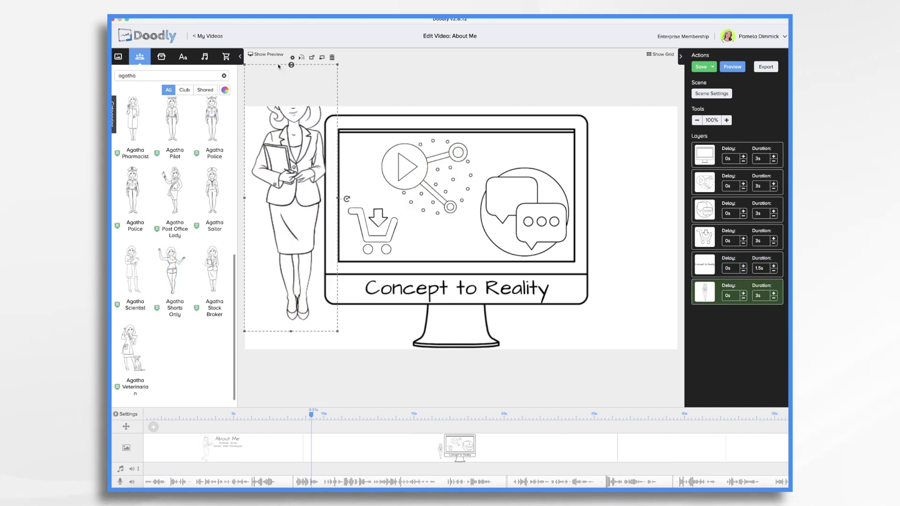
{"action": "scroll", "coordinate": [289, 161], "scroll_direction": "up", "scroll_amount": 2}
{"action": "scroll", "coordinate": [295, 140], "scroll_direction": "up", "scroll_amount": 4}
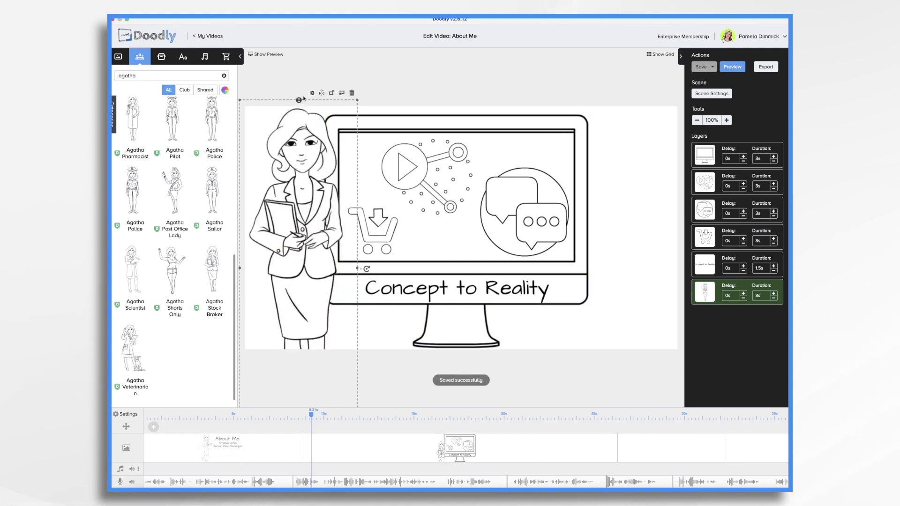
{"action": "scroll", "coordinate": [300, 188], "scroll_direction": "down", "scroll_amount": 5}
{"action": "left_click_drag", "start_coordinate": [469, 211], "coordinate": [508, 211]}
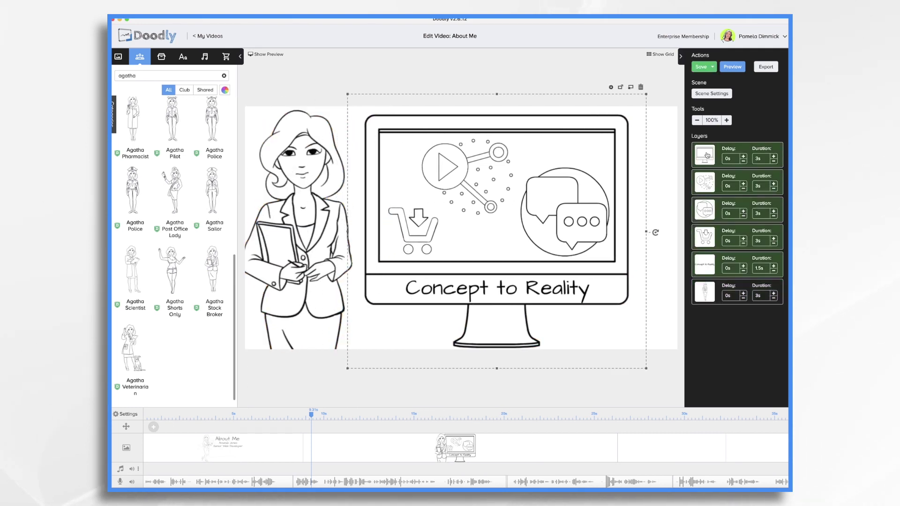
{"action": "left_click_drag", "start_coordinate": [284, 246], "coordinate": [331, 246]}
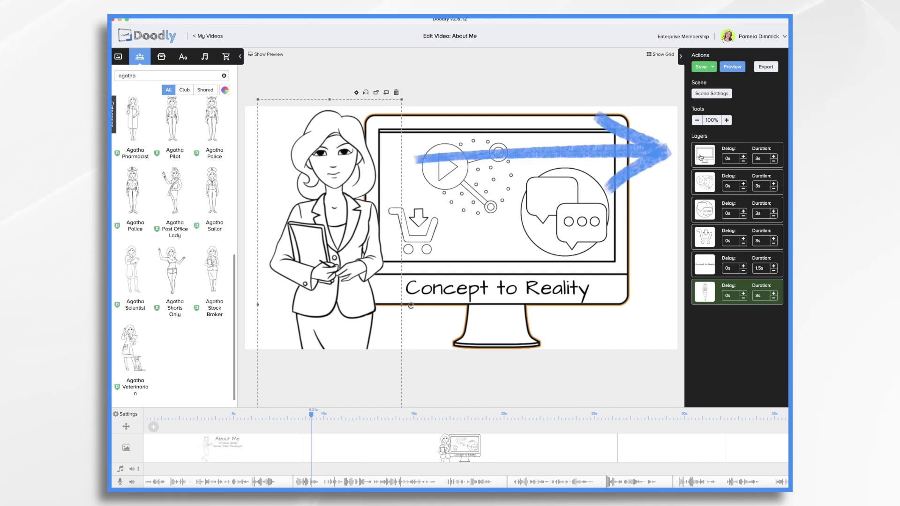
Step: Set the durations of the monitor, Viral Marketing 2 and shopping cart layers to 1s and the character layer to 2s
{"action": "left_click", "coordinate": [766, 161]}
{"action": "key", "text": "BackSpace"}
{"action": "key", "text": "BackSpace"}
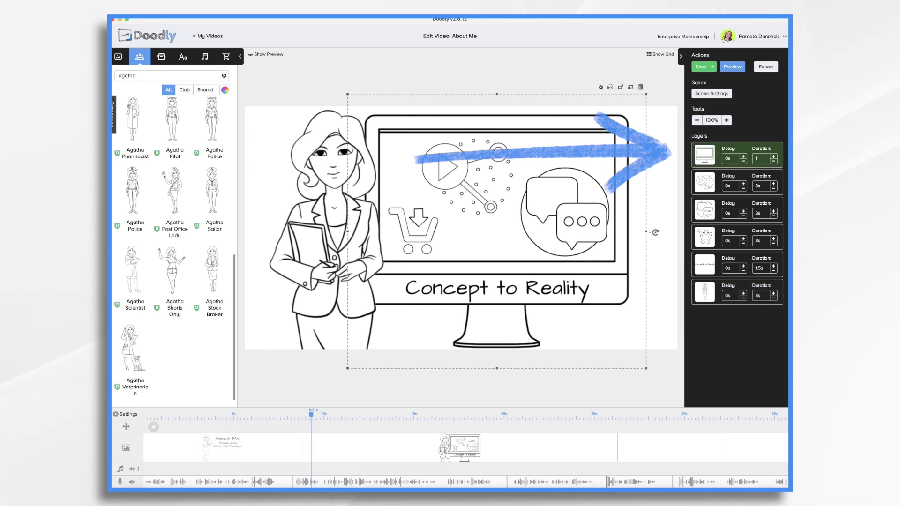
{"action": "type", "text": "1"}
{"action": "left_click", "coordinate": [759, 186]}
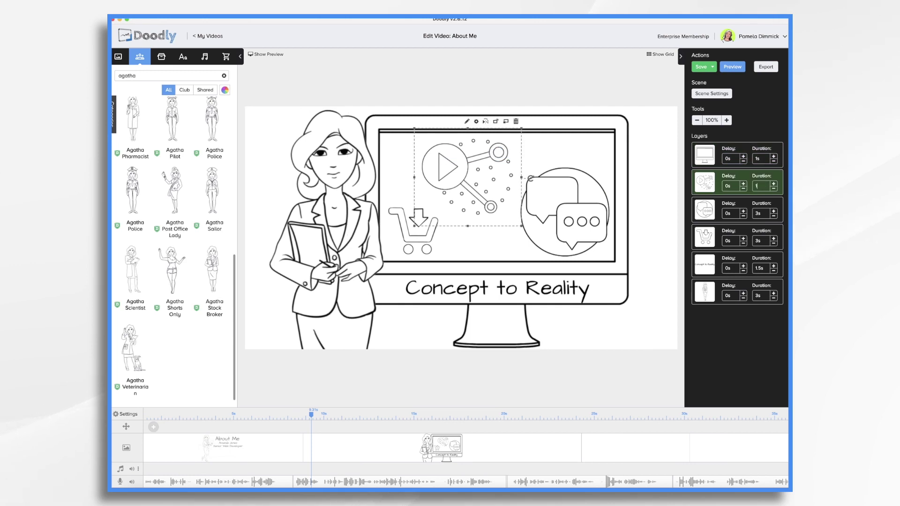
{"action": "key", "text": "Tab"}
{"action": "key", "text": "Tab"}
{"action": "type", "text": "1"}
{"action": "key", "text": "Tab"}
{"action": "type", "text": "2"}
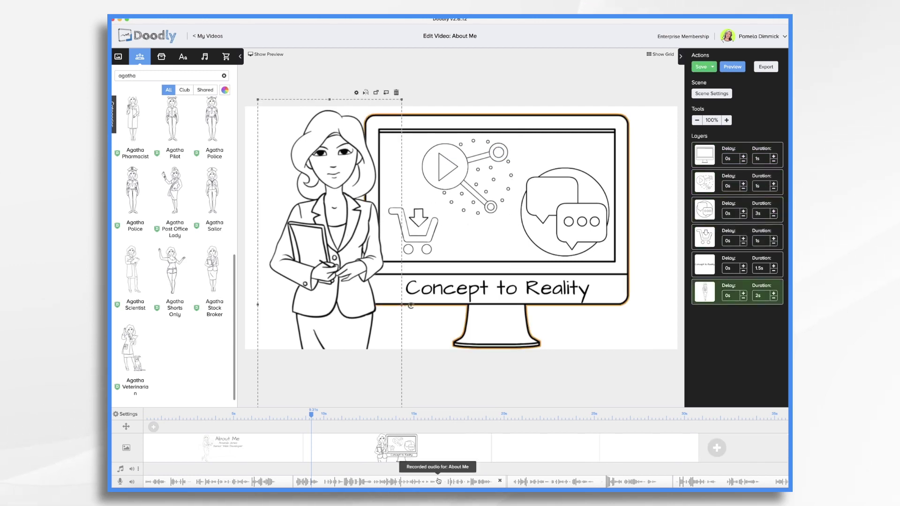
Step: Increase the second scene's extra time at the end, and set the first scene's extra time at the end to 1.5s
{"action": "left_click", "coordinate": [719, 95]}
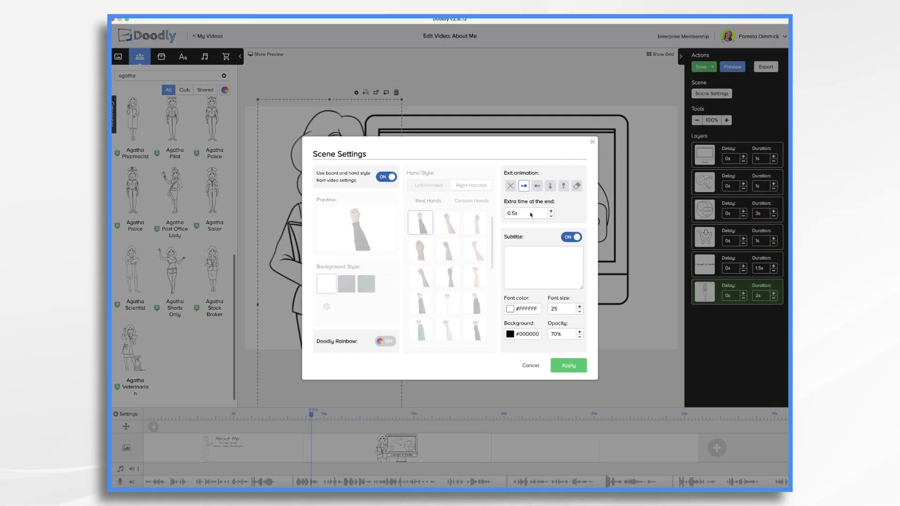
{"action": "left_click", "coordinate": [573, 368]}
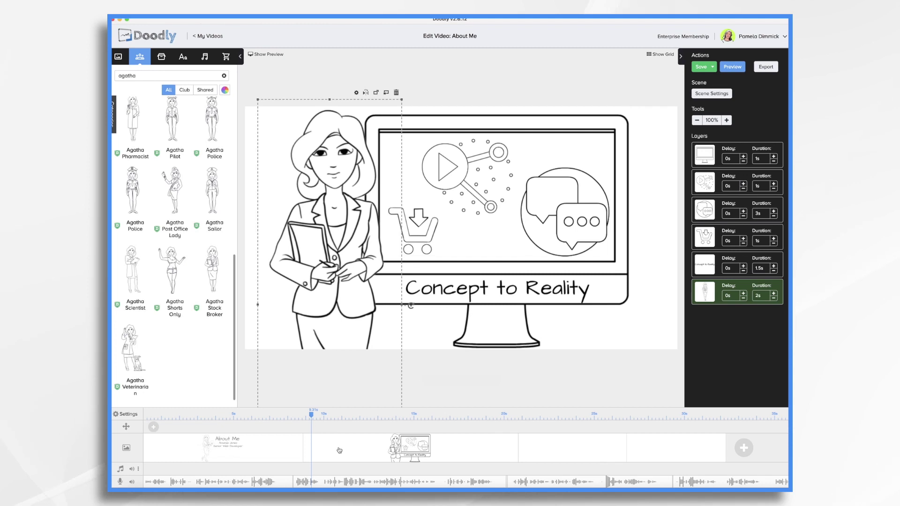
{"action": "left_click", "coordinate": [276, 445]}
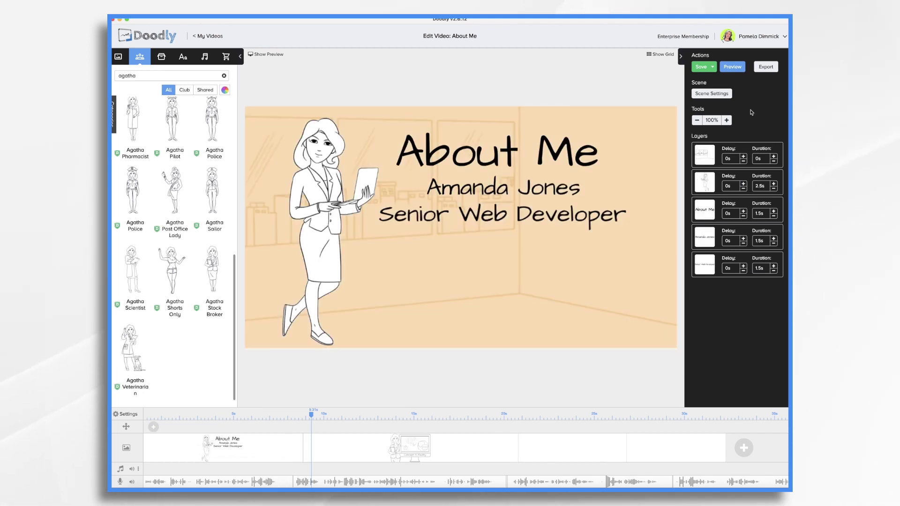
{"action": "left_click", "coordinate": [722, 95]}
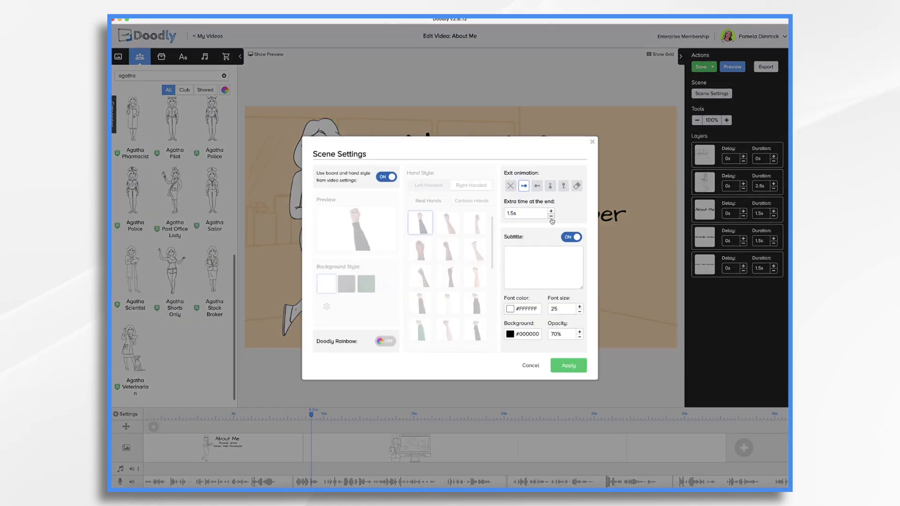
{"action": "left_click", "coordinate": [568, 365]}
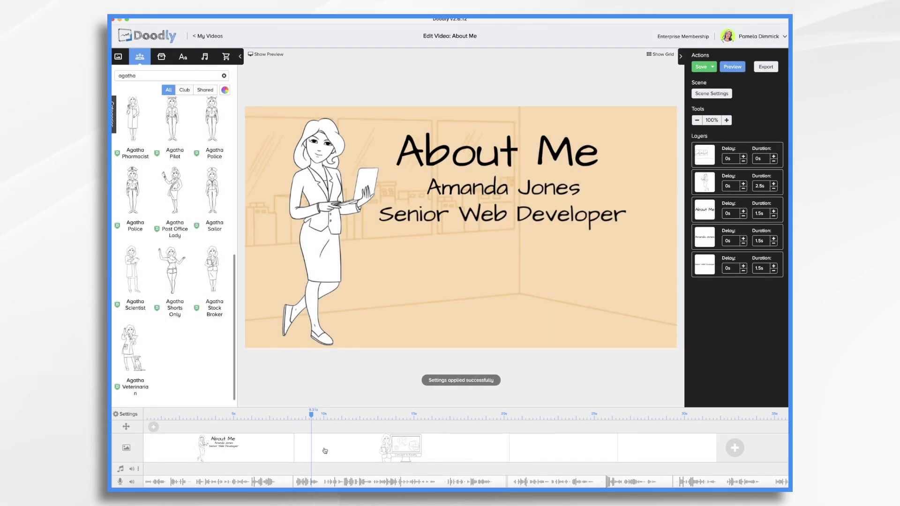
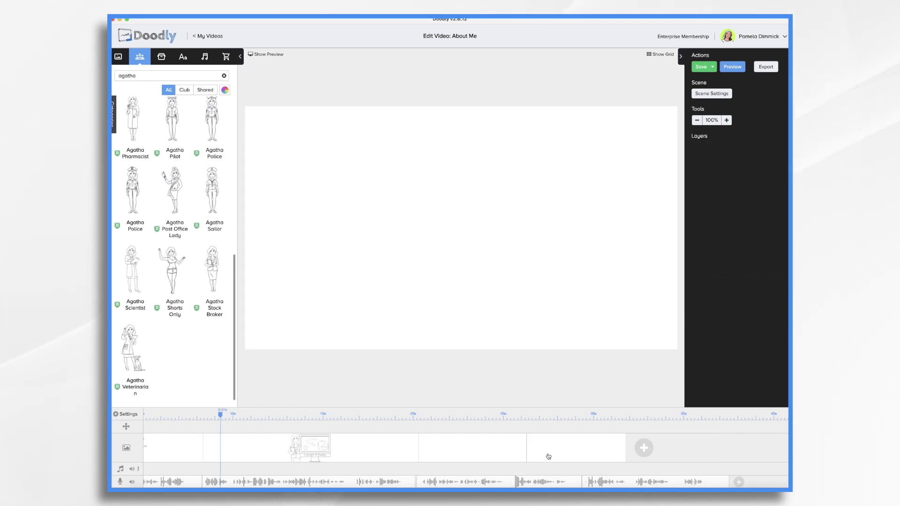
Step: Add the text "2006" in the Bangers font to the empty third scene
{"action": "left_click", "coordinate": [183, 56]}
{"action": "left_click_drag", "start_coordinate": [173, 174], "coordinate": [460, 226]}
{"action": "double_click", "coordinate": [460, 225]}
{"action": "key", "text": "super+a"}
{"action": "type", "text": "200"}
{"action": "left_click", "coordinate": [529, 326]}
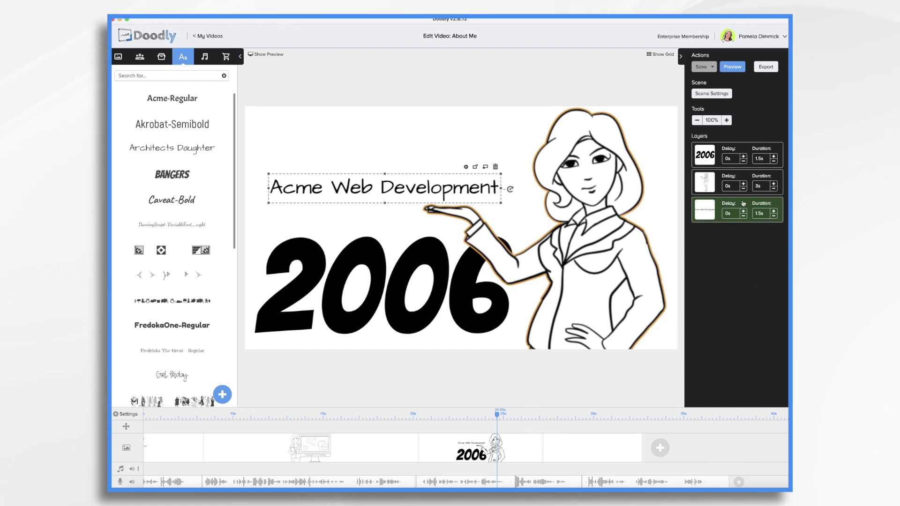
Step: Move the "Acme Web Development" text layer above the "2006" layer and set the character layer's duration to 2s
{"action": "left_click_drag", "start_coordinate": [739, 201], "coordinate": [716, 156]}
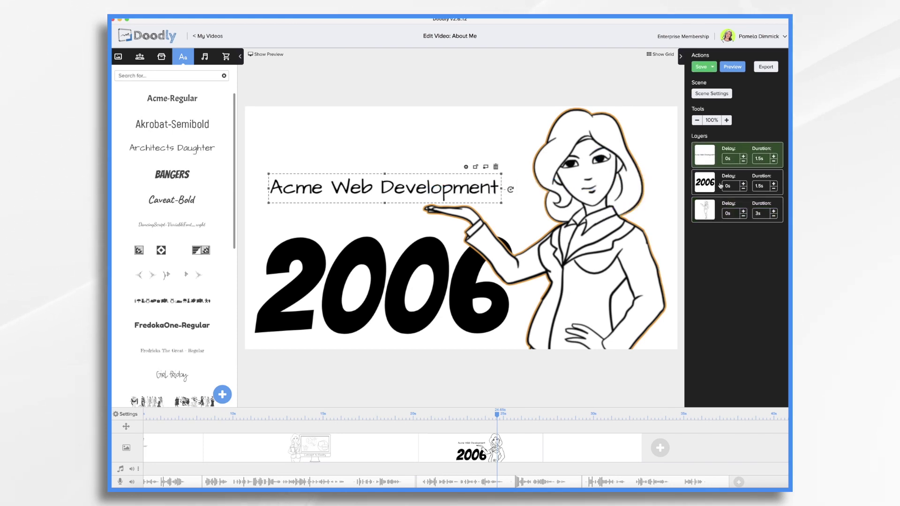
{"action": "left_click", "coordinate": [773, 216]}
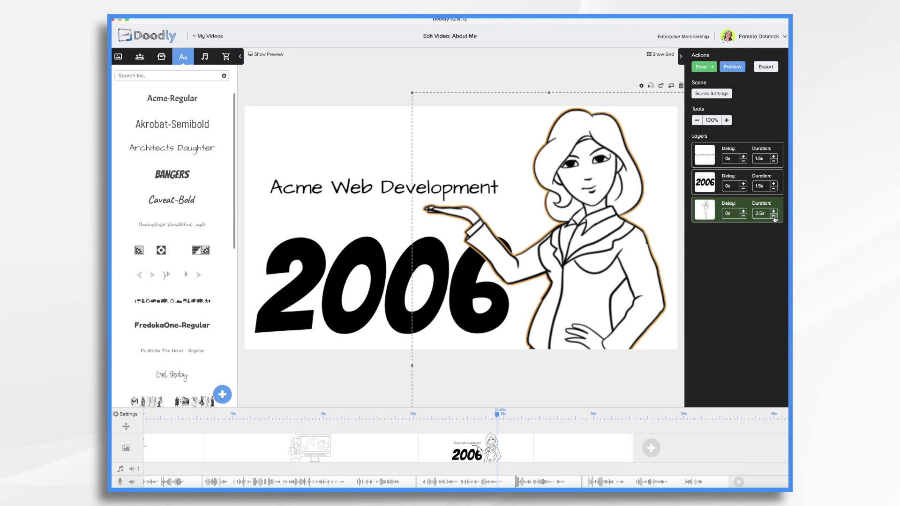
{"action": "left_click", "coordinate": [773, 216]}
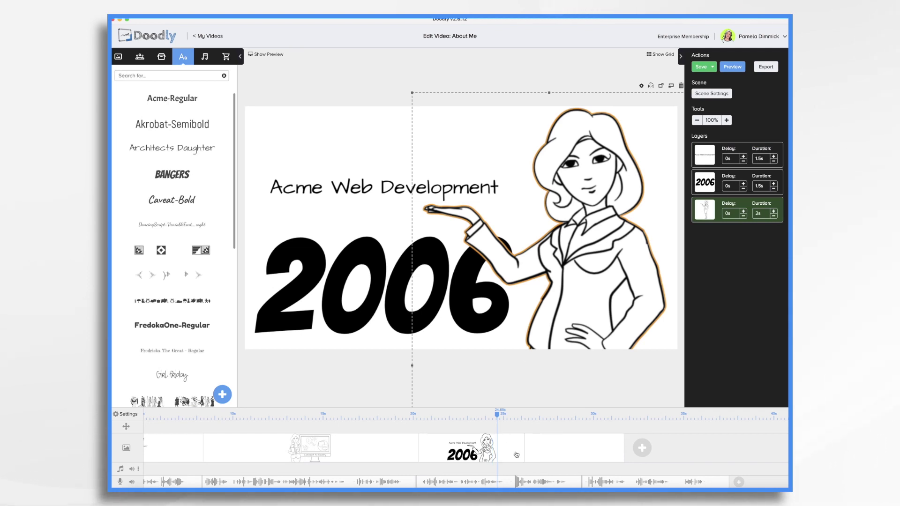
Step: Set the "2006" scene's extra time at the end to 2.5s and shift the last voiceover clip slightly earlier
{"action": "left_click", "coordinate": [720, 95]}
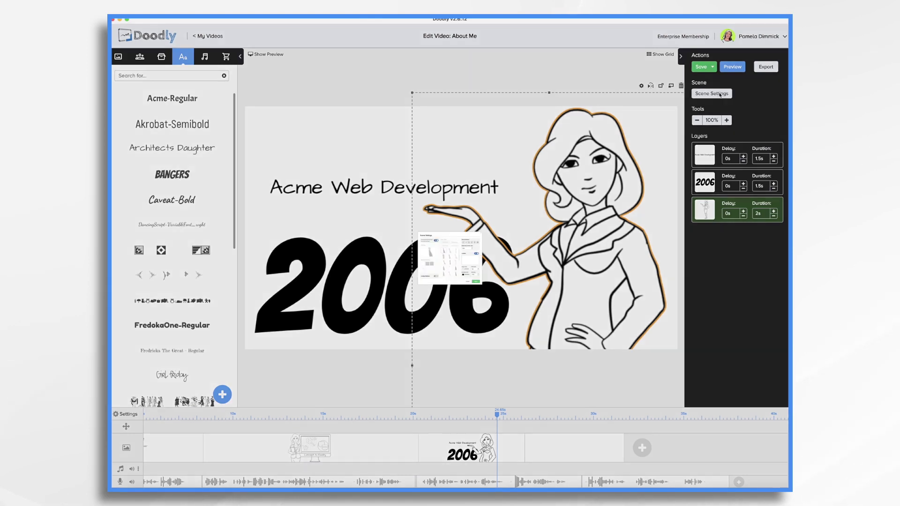
{"action": "key", "text": "BackSpace"}
{"action": "key", "text": "BackSpace"}
{"action": "key", "text": "BackSpace"}
{"action": "key", "text": "BackSpace"}
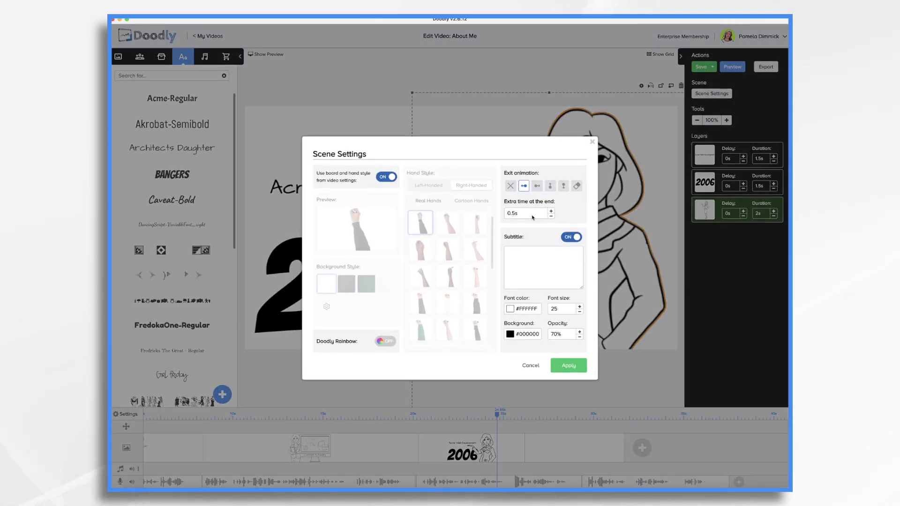
{"action": "type", "text": "2s"}
{"action": "key", "text": "BackSpace"}
{"action": "type", "text": ".5s"}
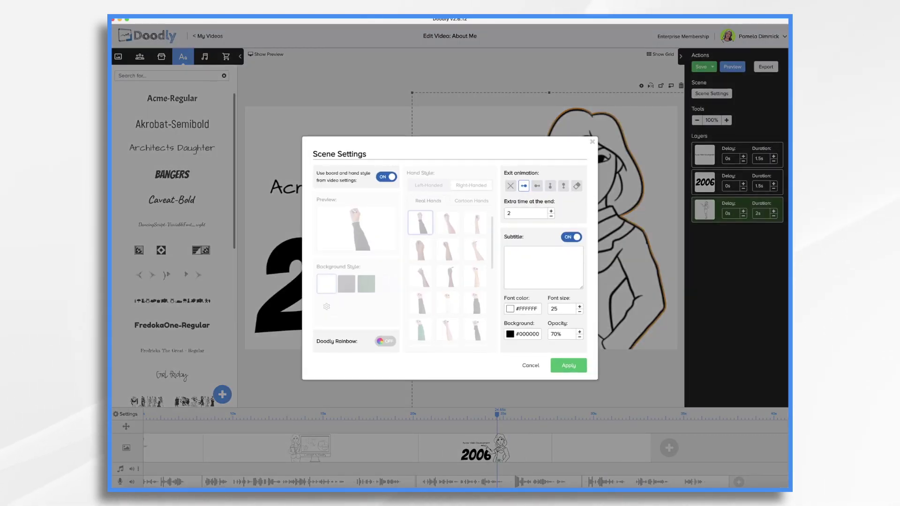
{"action": "left_click", "coordinate": [569, 365]}
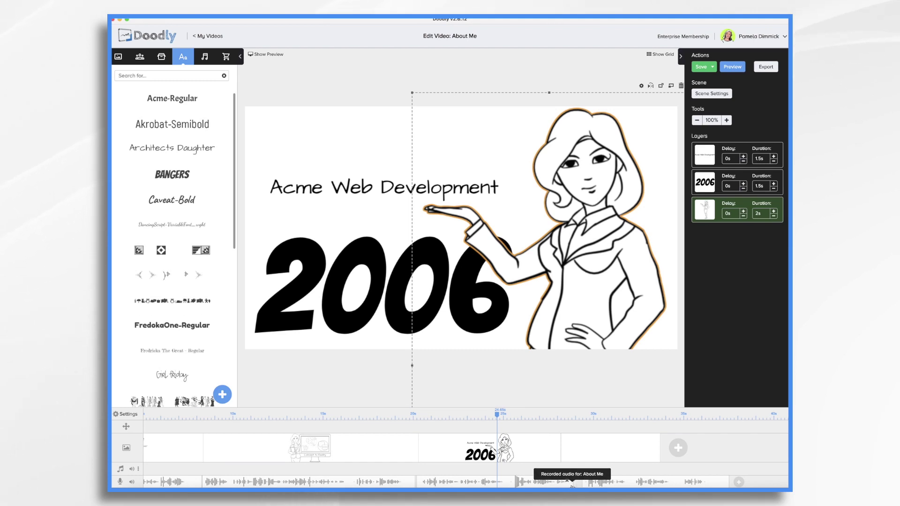
{"action": "left_click_drag", "start_coordinate": [605, 486], "coordinate": [594, 485]}
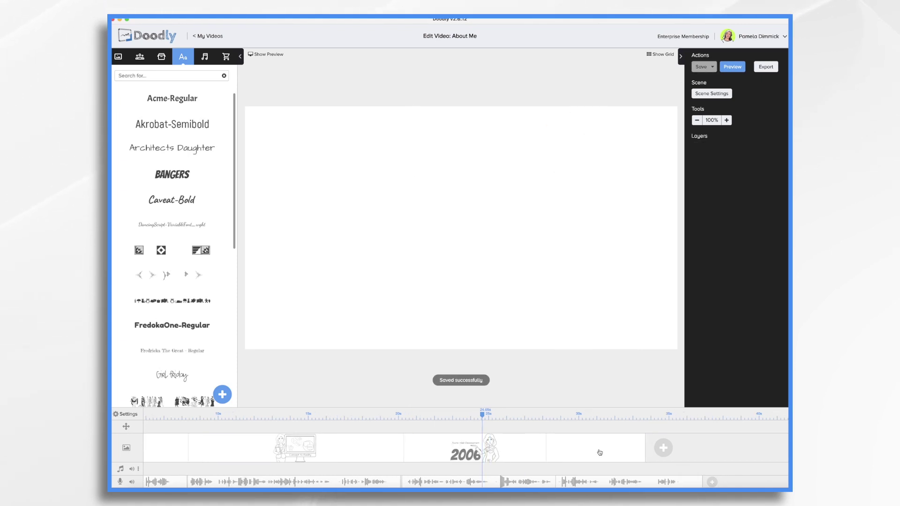
Step: Duplicate the opening "About Me" scene and move the copy to just after the "2006" scene
{"action": "left_click", "coordinate": [206, 444]}
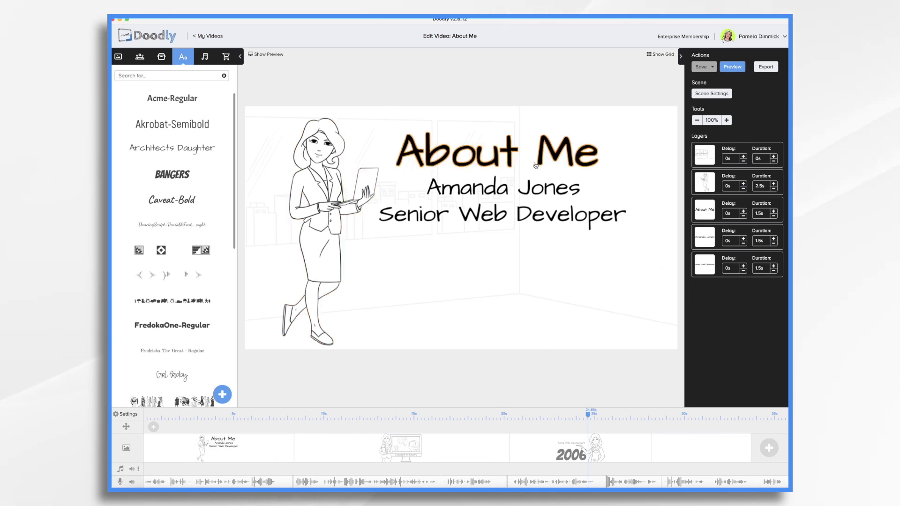
{"action": "right_click", "coordinate": [265, 449]}
{"action": "left_click", "coordinate": [272, 416]}
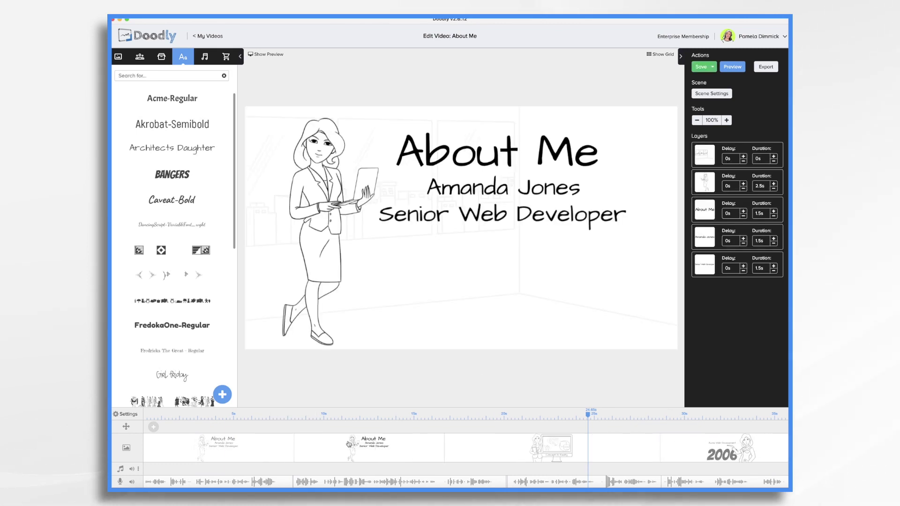
{"action": "left_click_drag", "start_coordinate": [346, 445], "coordinate": [707, 453]}
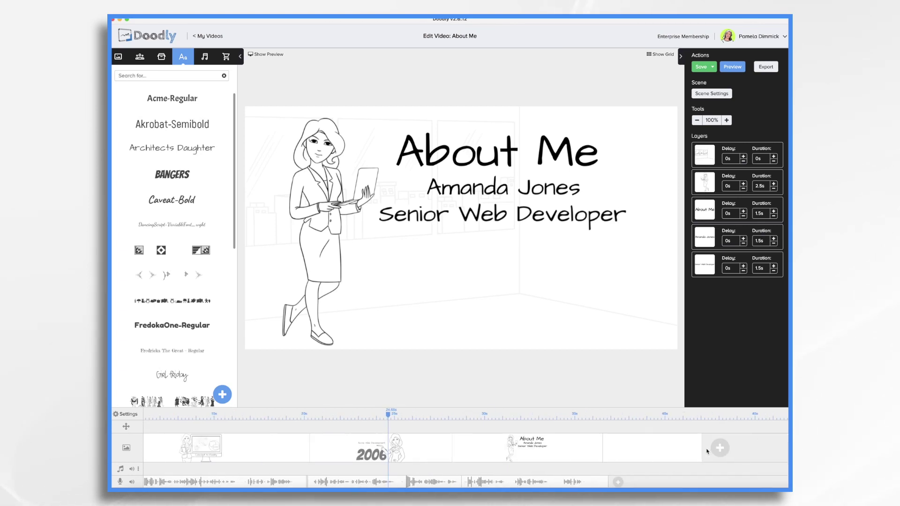
Step: Delete the empty scene at the end of the timeline
{"action": "left_click", "coordinate": [661, 446]}
{"action": "right_click", "coordinate": [661, 447]}
{"action": "left_click", "coordinate": [670, 440]}
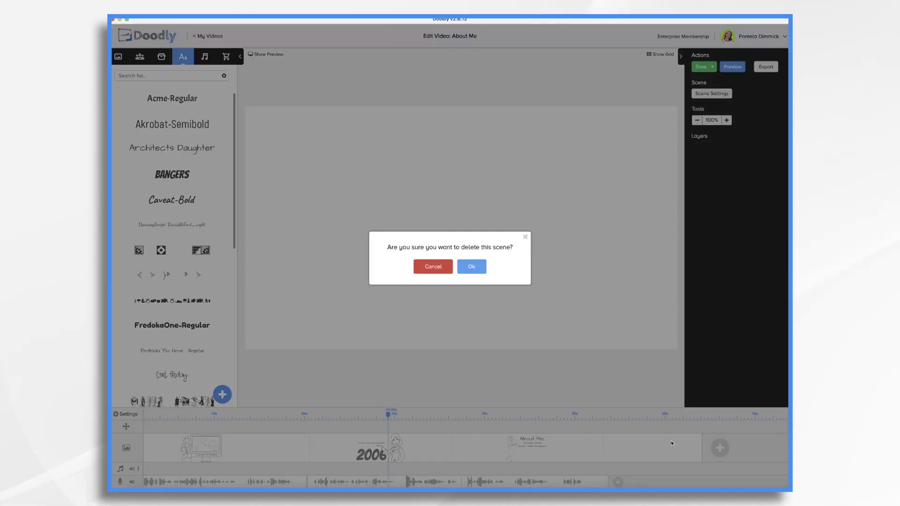
{"action": "left_click", "coordinate": [483, 266]}
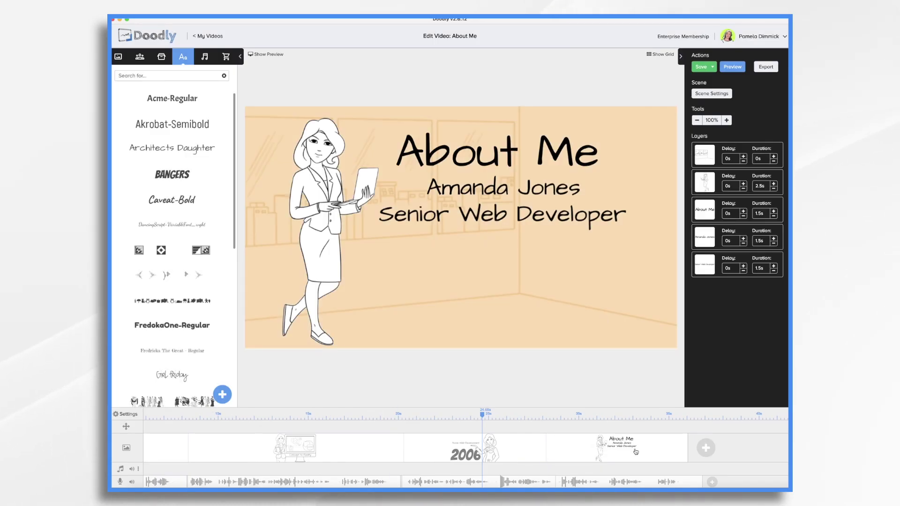
Step: Change the last scene's heading to "Connect With Me" and add Architects Daughter text lines for the LinkedIn address and phone number
{"action": "left_click", "coordinate": [509, 151]}
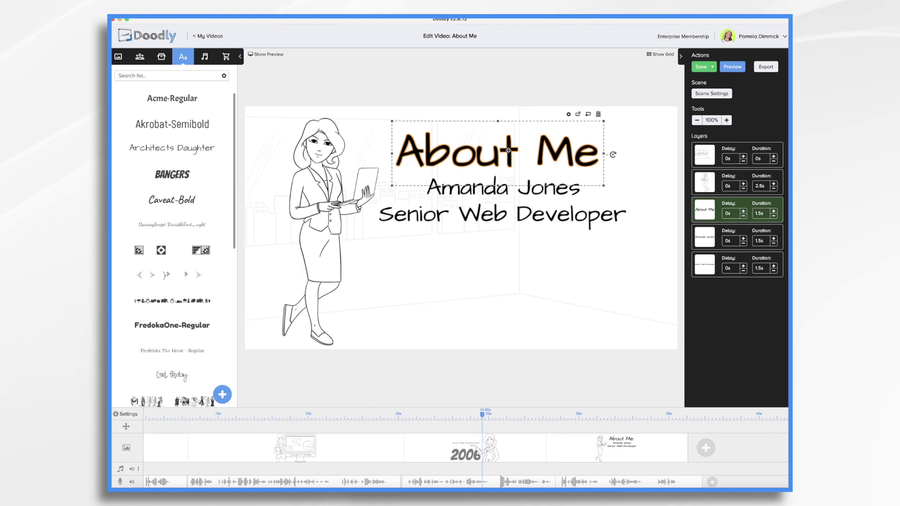
{"action": "double_click", "coordinate": [508, 150]}
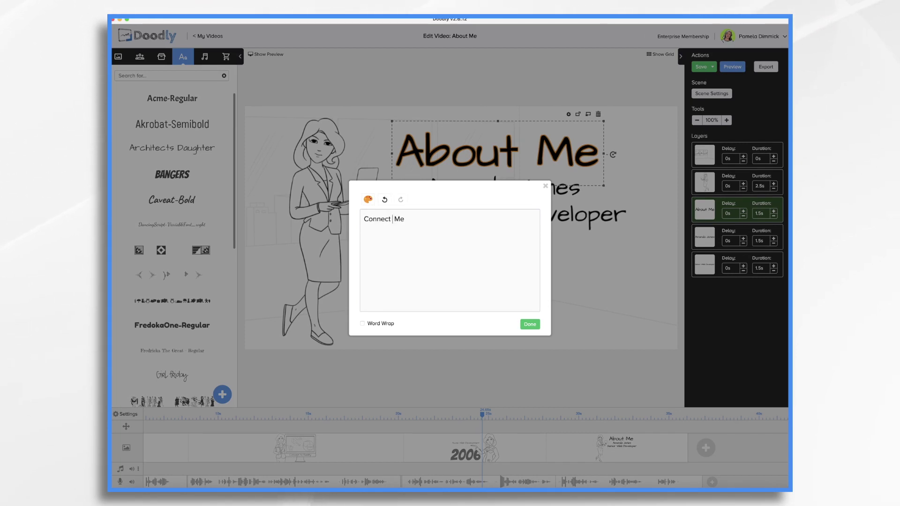
{"action": "type", "text": "With"}
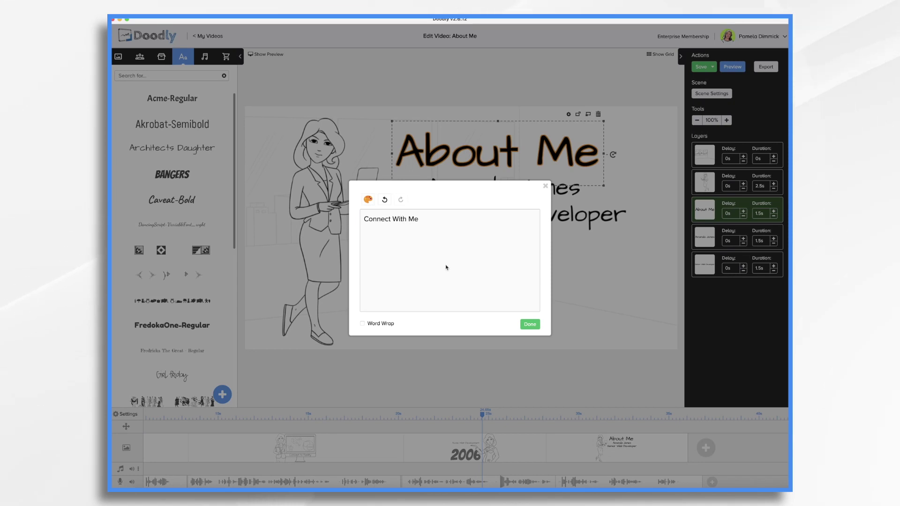
{"action": "left_click", "coordinate": [530, 324]}
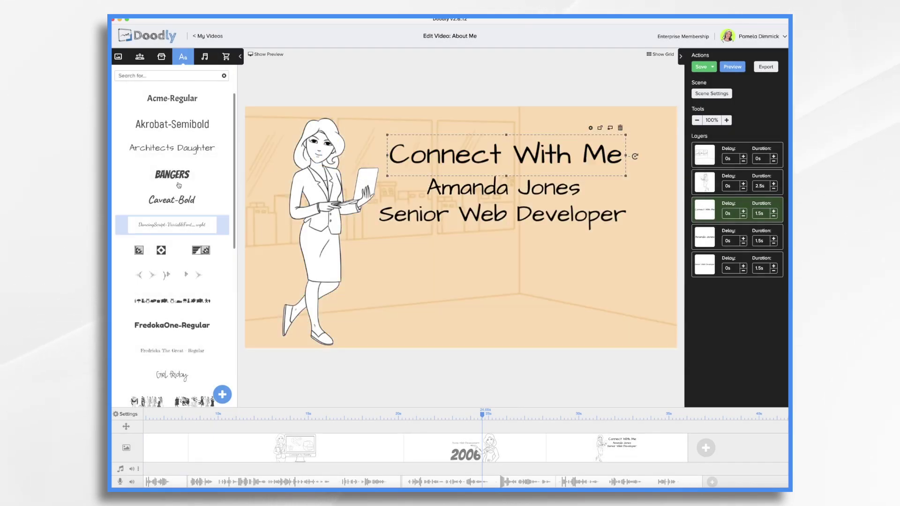
{"action": "left_click_drag", "start_coordinate": [159, 148], "coordinate": [478, 246]}
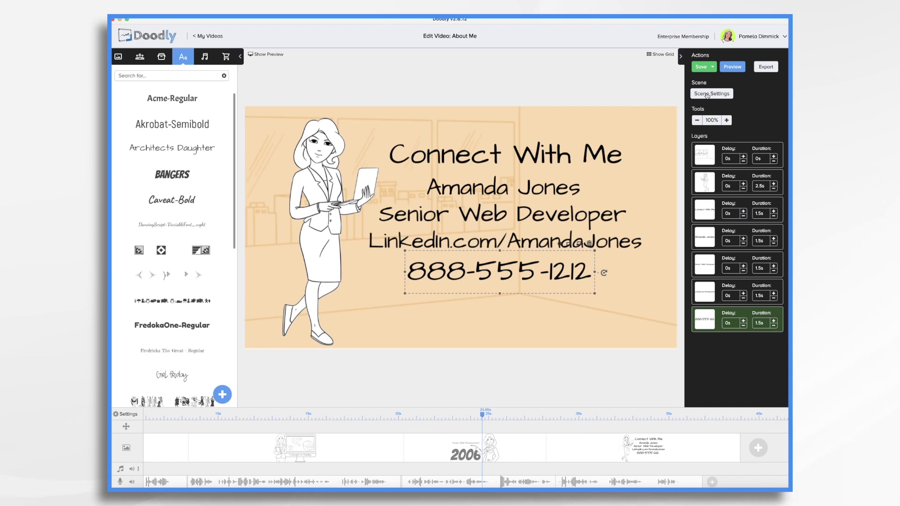
Step: Set the "Connect With Me" scene's extra time at the end to 10s
{"action": "left_click", "coordinate": [707, 95]}
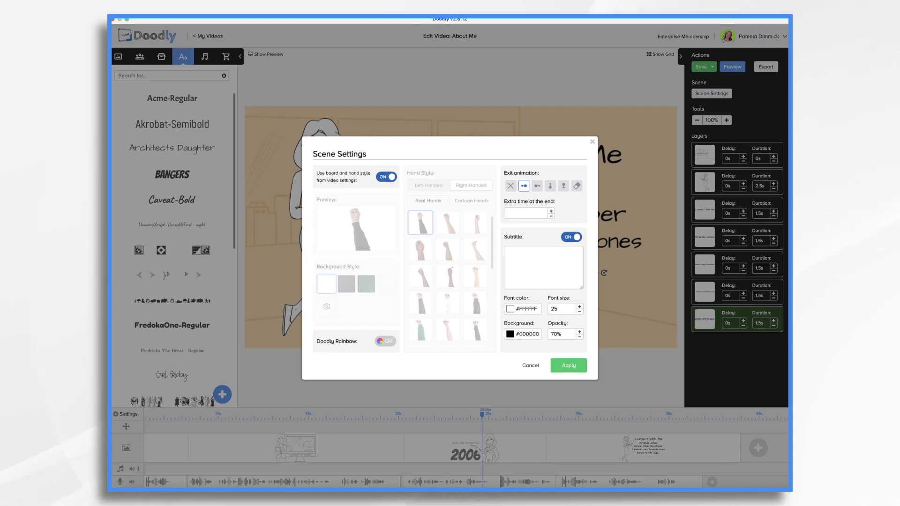
{"action": "type", "text": "10s"}
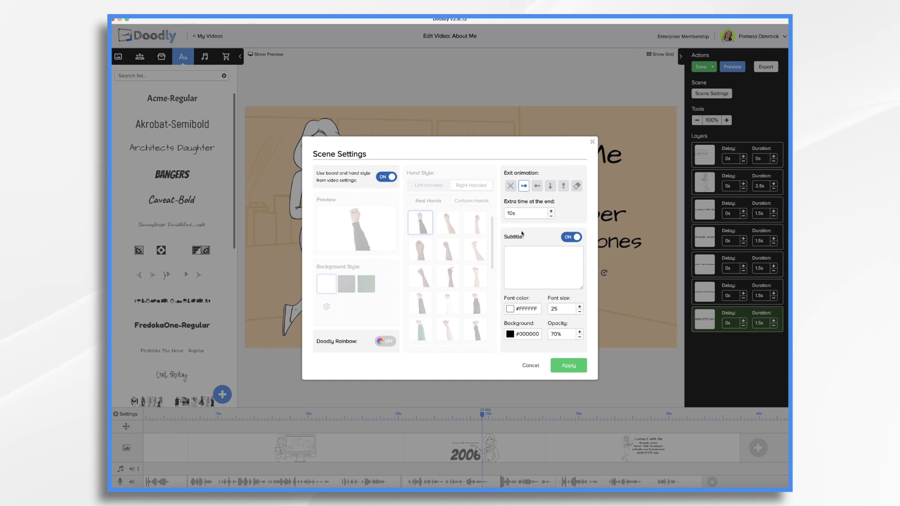
{"action": "left_click", "coordinate": [569, 366]}
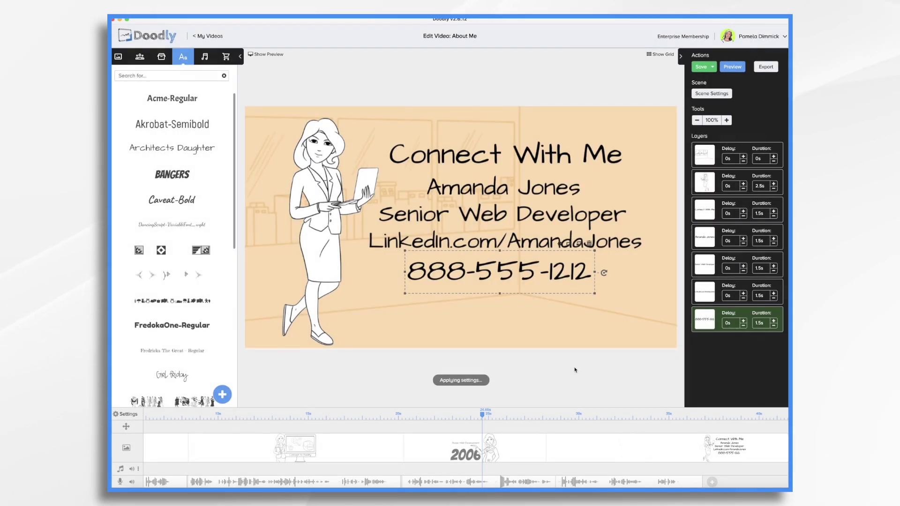
Step: Place the song "Any Minute Now" at the start of the background music track and lower that track's volume
{"action": "scroll", "coordinate": [550, 482], "scroll_direction": "left", "scroll_amount": 5}
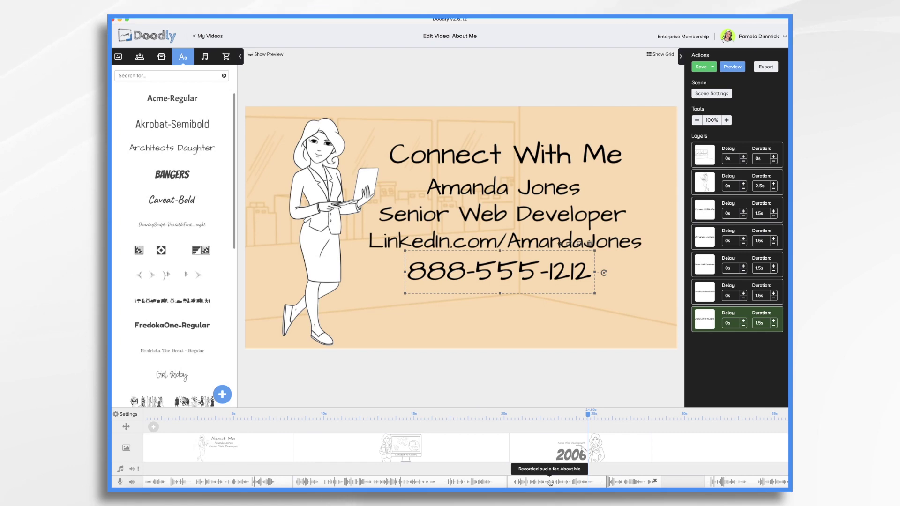
{"action": "left_click", "coordinate": [205, 57]}
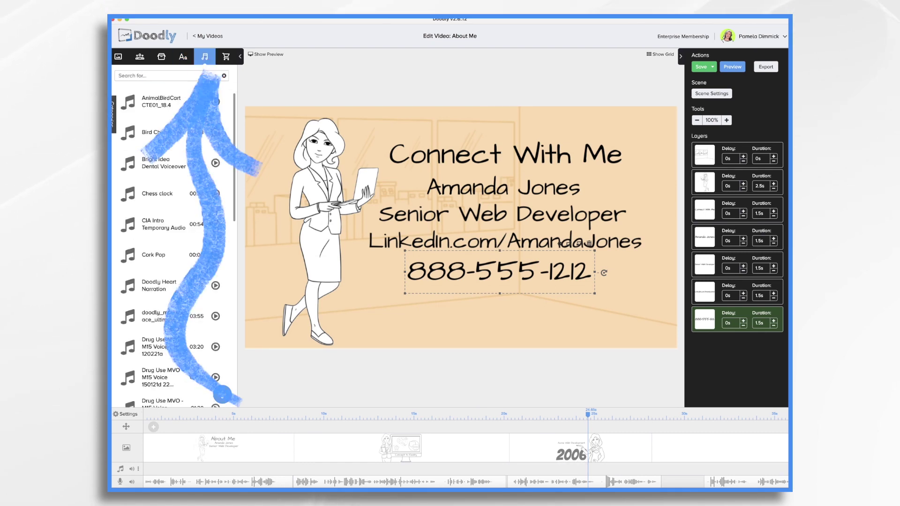
{"action": "left_click", "coordinate": [113, 115]}
{"action": "left_click", "coordinate": [118, 133]}
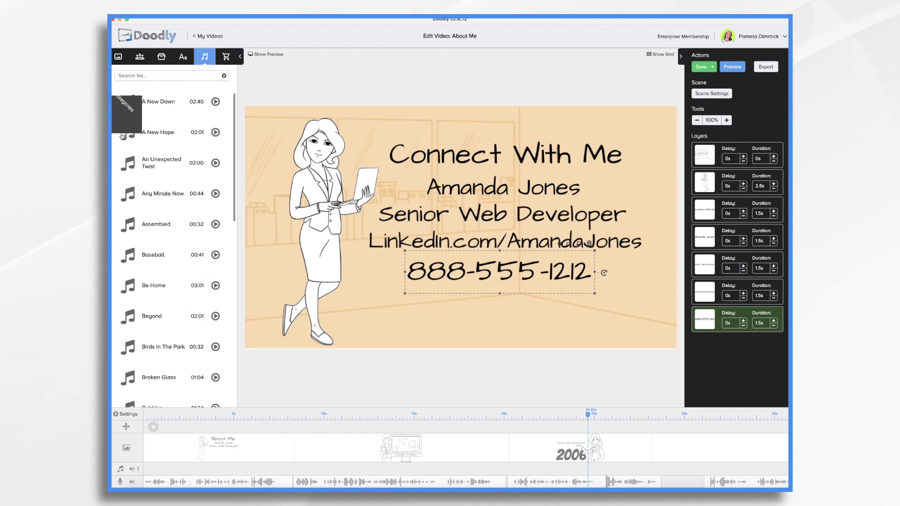
{"action": "scroll", "coordinate": [189, 232], "scroll_direction": "down", "scroll_amount": 1}
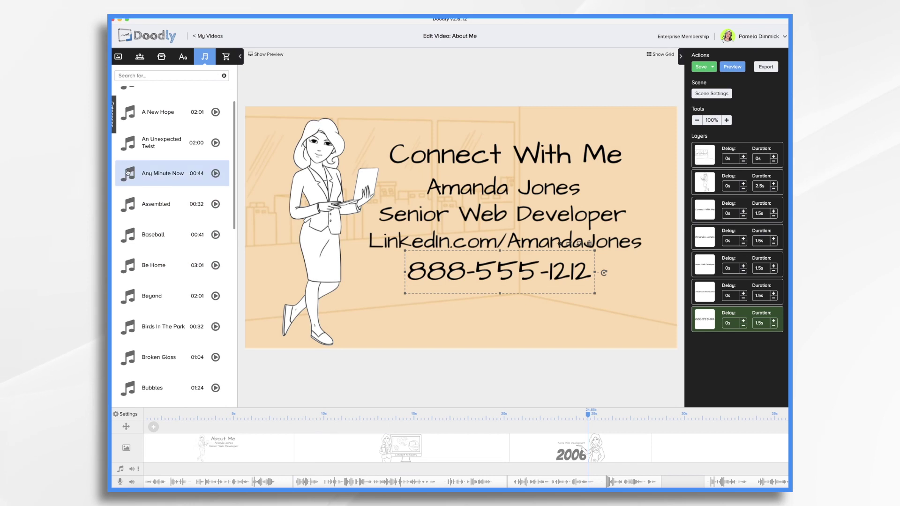
{"action": "left_click_drag", "start_coordinate": [179, 177], "coordinate": [234, 467]}
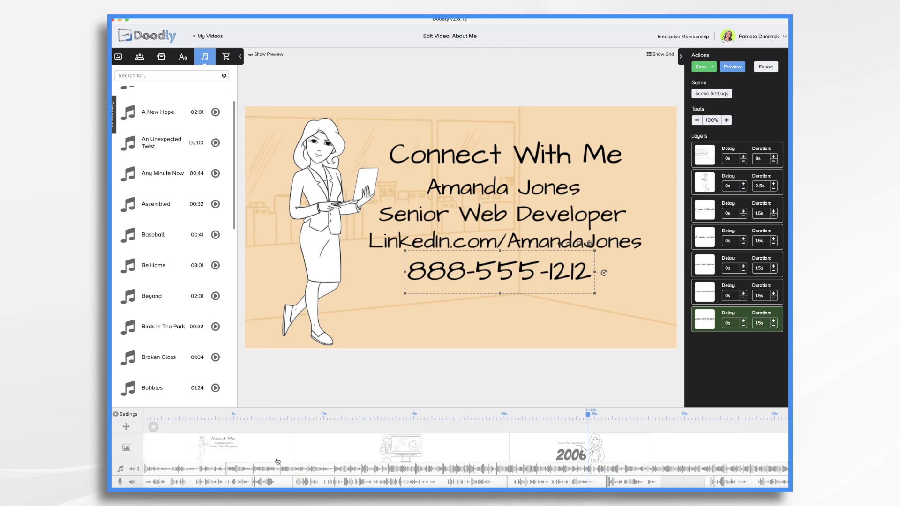
{"action": "left_click", "coordinate": [131, 470]}
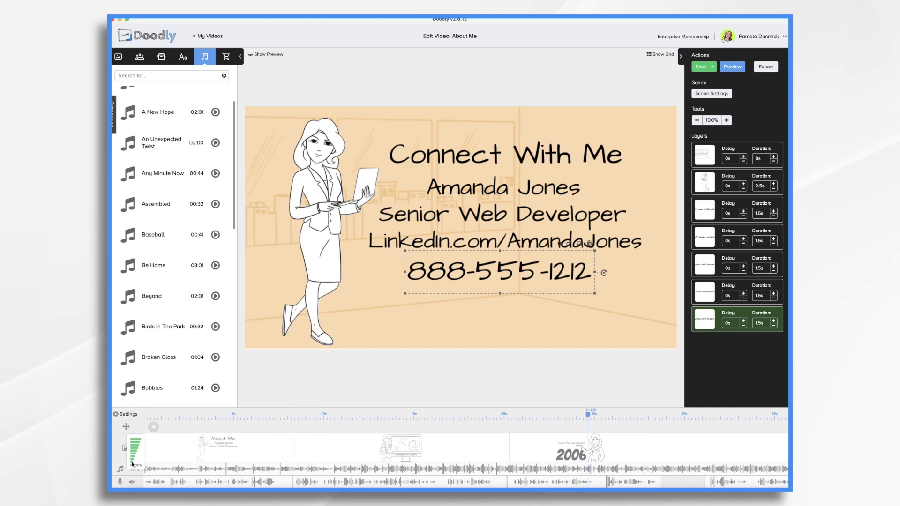
{"action": "left_click", "coordinate": [132, 464]}
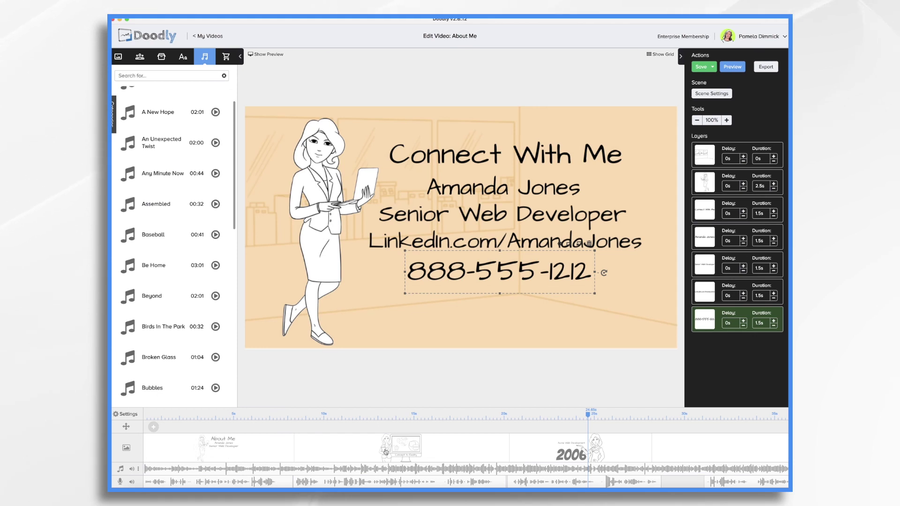
Step: Check how far the music extends against the scenes and voiceover, and play a preview of the video
{"action": "scroll", "coordinate": [422, 450], "scroll_direction": "right", "scroll_amount": 5}
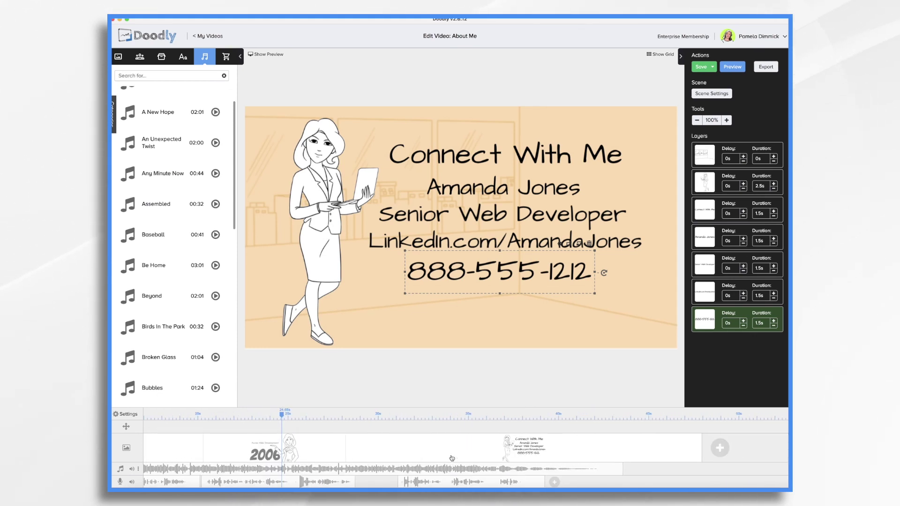
{"action": "scroll", "coordinate": [452, 458], "scroll_direction": "left", "scroll_amount": 5}
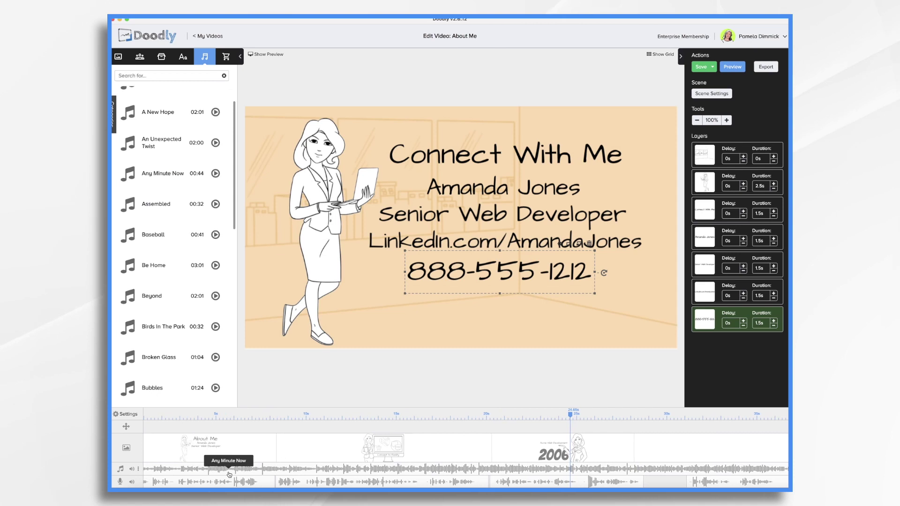
{"action": "scroll", "coordinate": [229, 474], "scroll_direction": "right", "scroll_amount": 5}
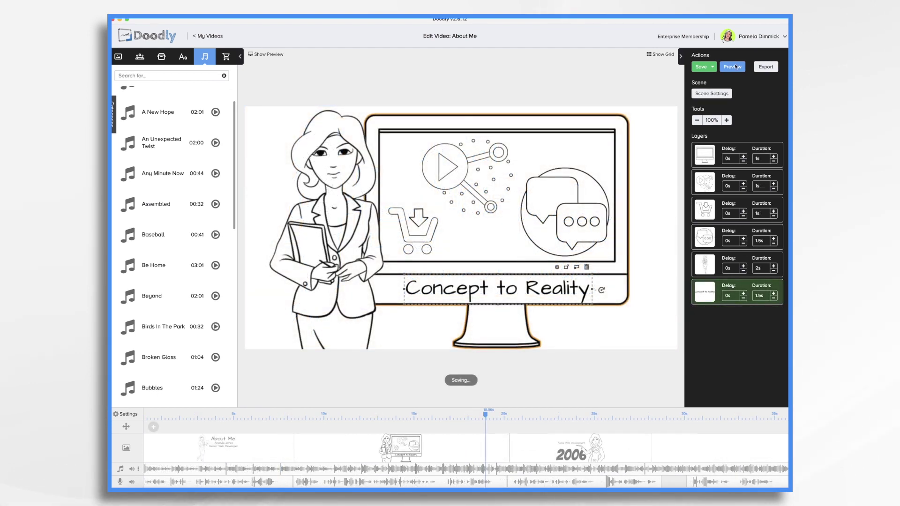
{"action": "left_click", "coordinate": [734, 67]}
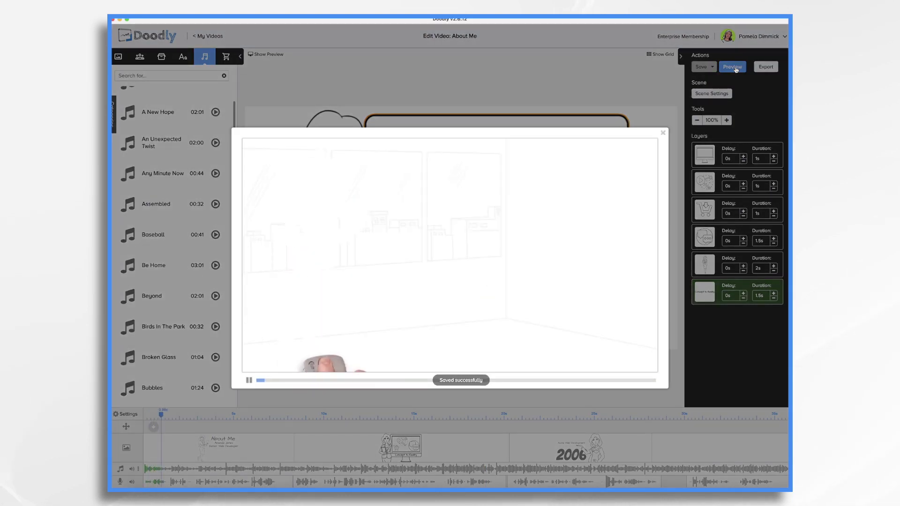